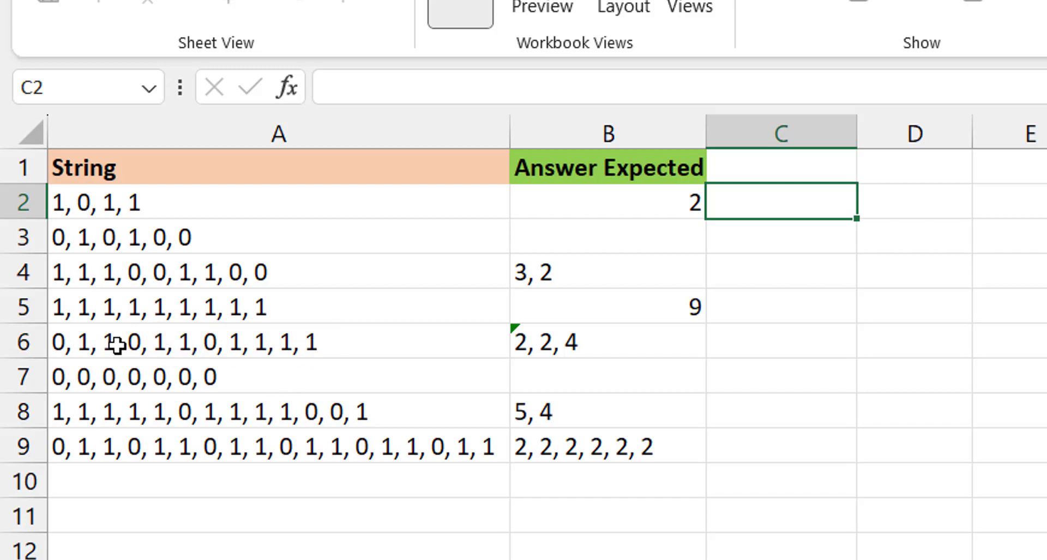
# Enter =TEXTSPLIT(A6,0) in C6 to split the string in A6 at each zero
pyautogui.click(61, 339)
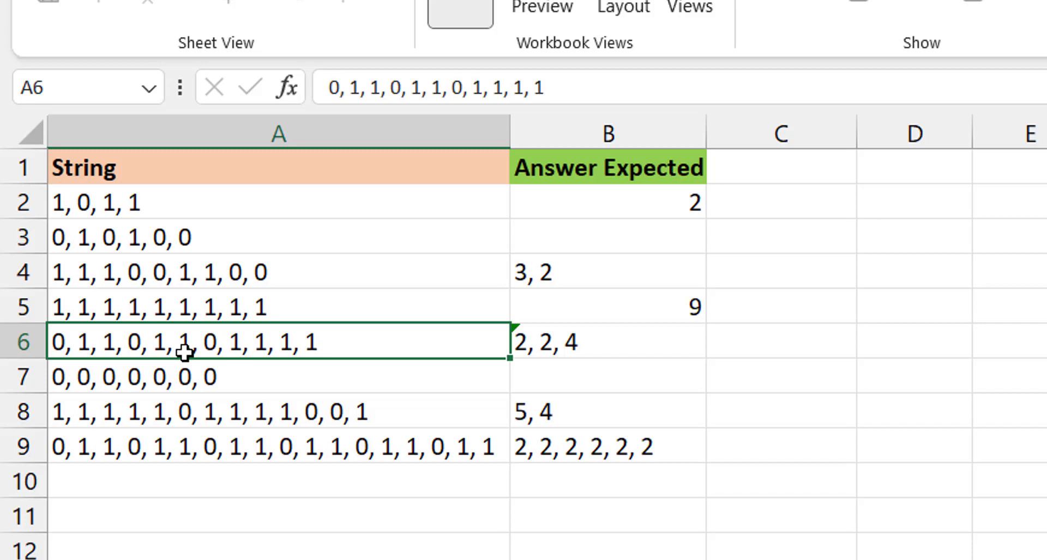
pyautogui.click(779, 346)
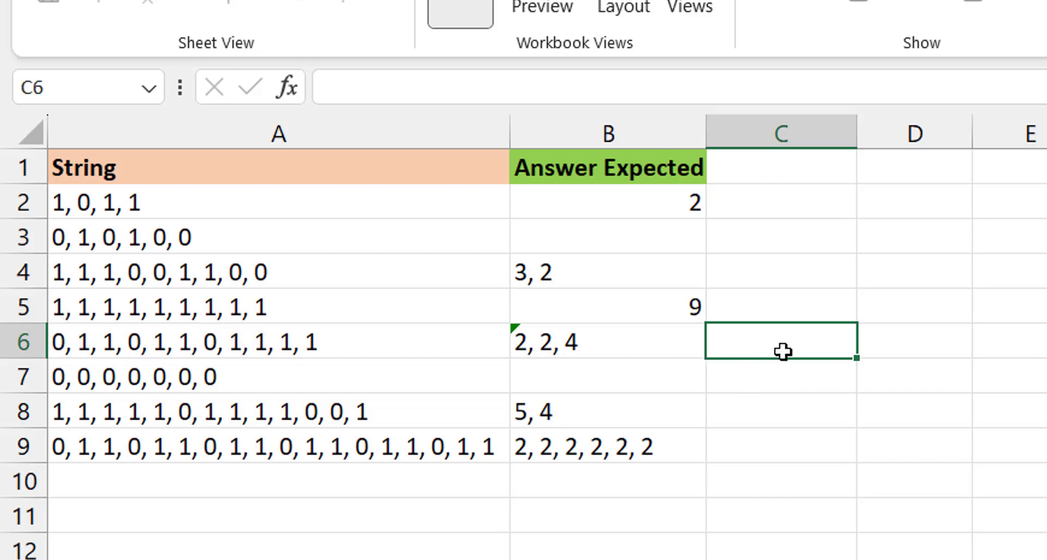
pyautogui.write('=textspli')
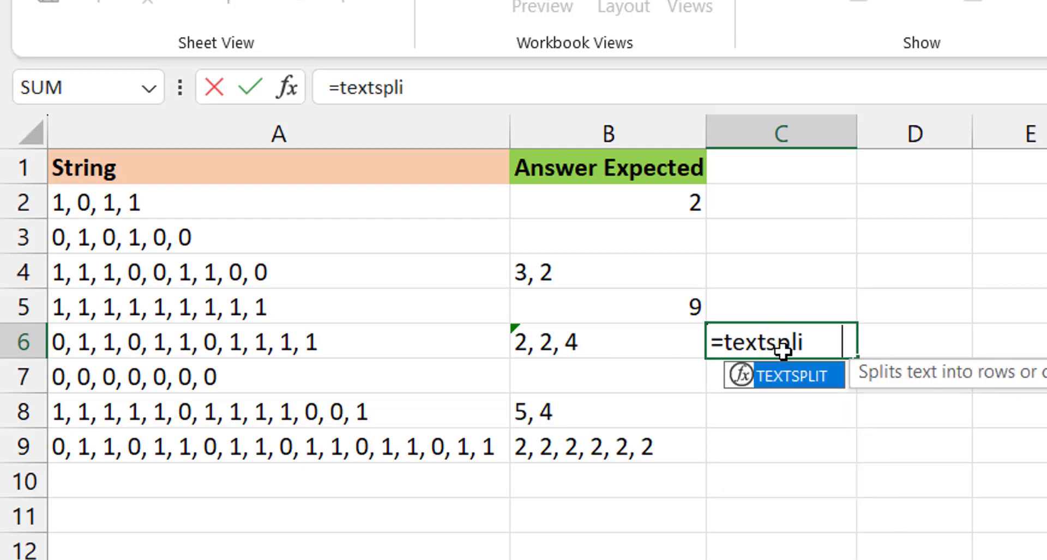
pyautogui.press('Tab')
pyautogui.press('Left')
pyautogui.press('Left')
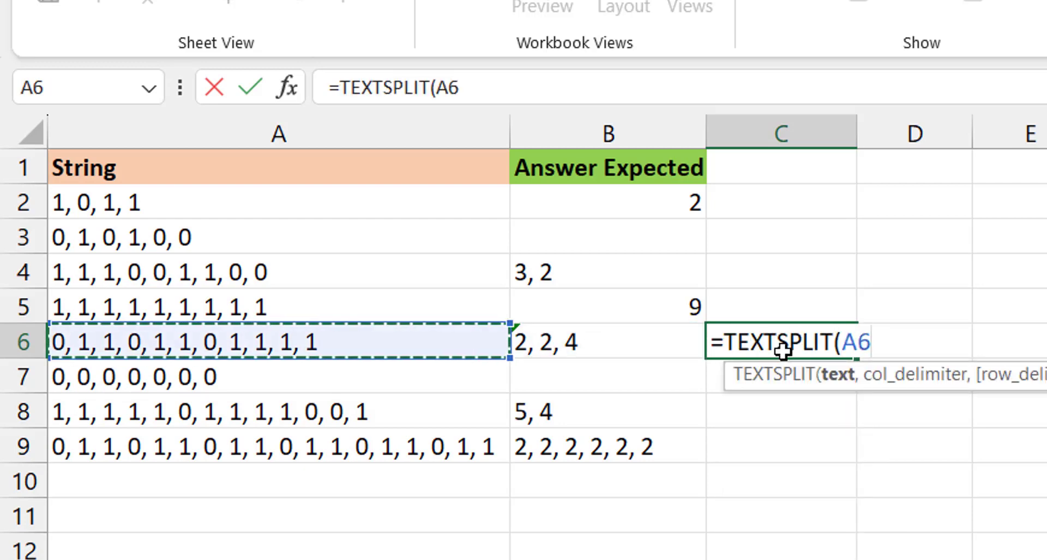
pyautogui.write(',0)')
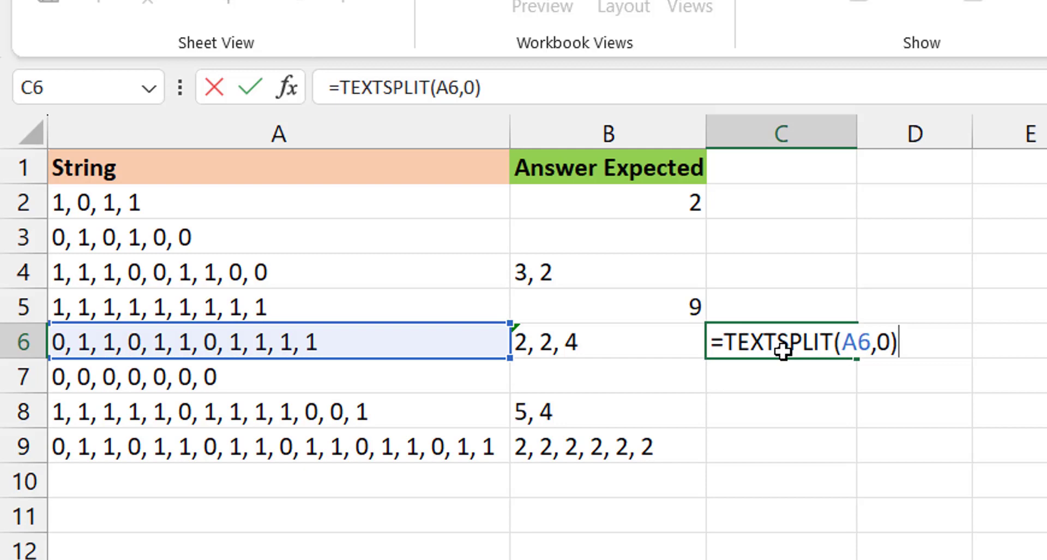
pyautogui.hotkey('ctrl', 'Return')
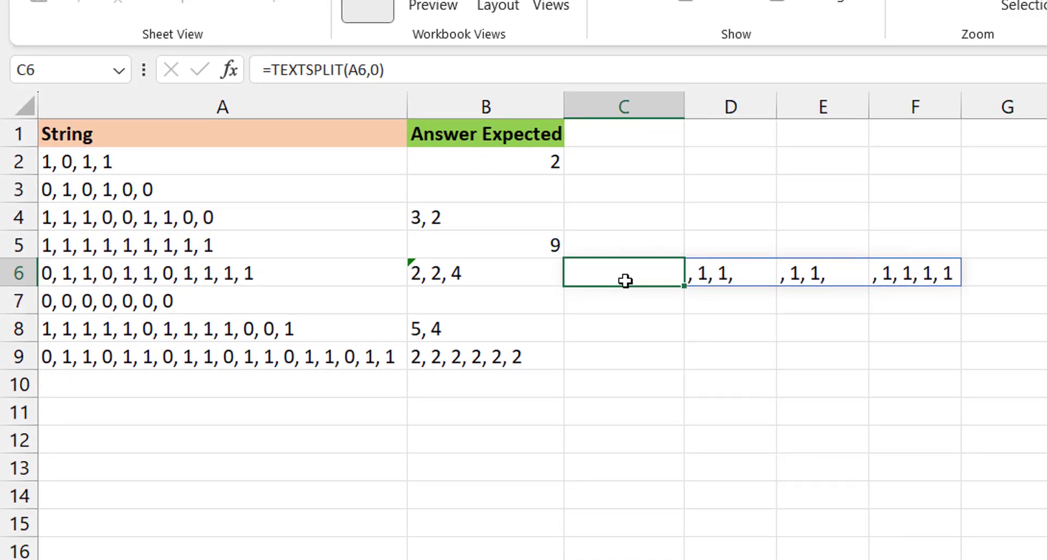
# Wrap the TEXTSPLIT formula in C6 in SUBSTITUTE, replacing each ", " with an empty string
pyautogui.click(731, 280)
pyautogui.click(801, 284)
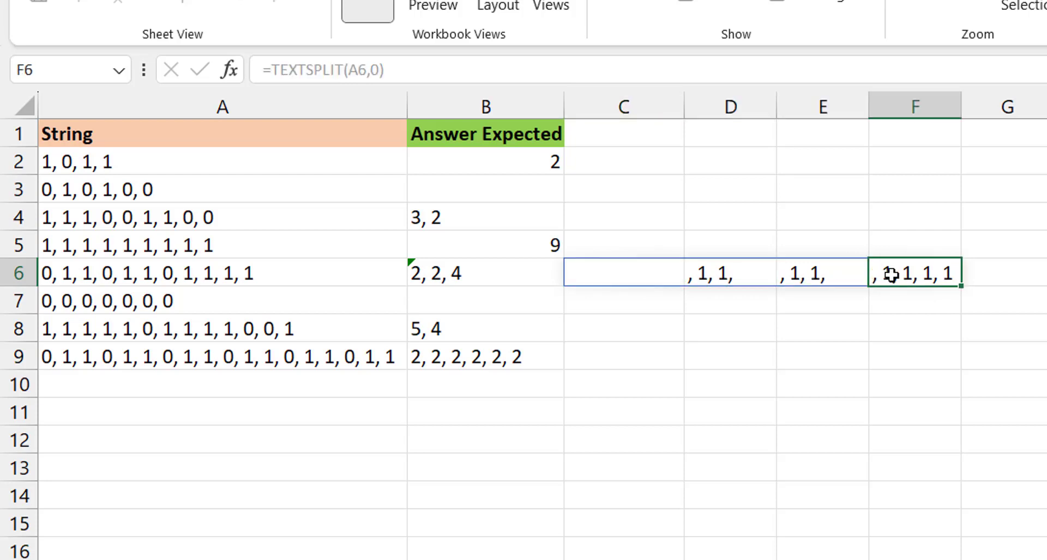
pyautogui.click(625, 272)
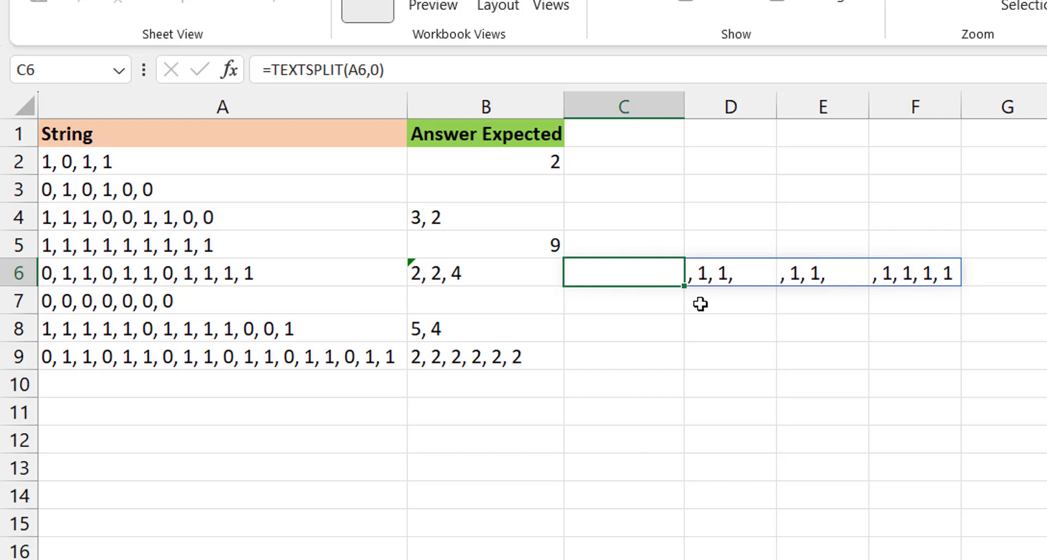
pyautogui.click(270, 71)
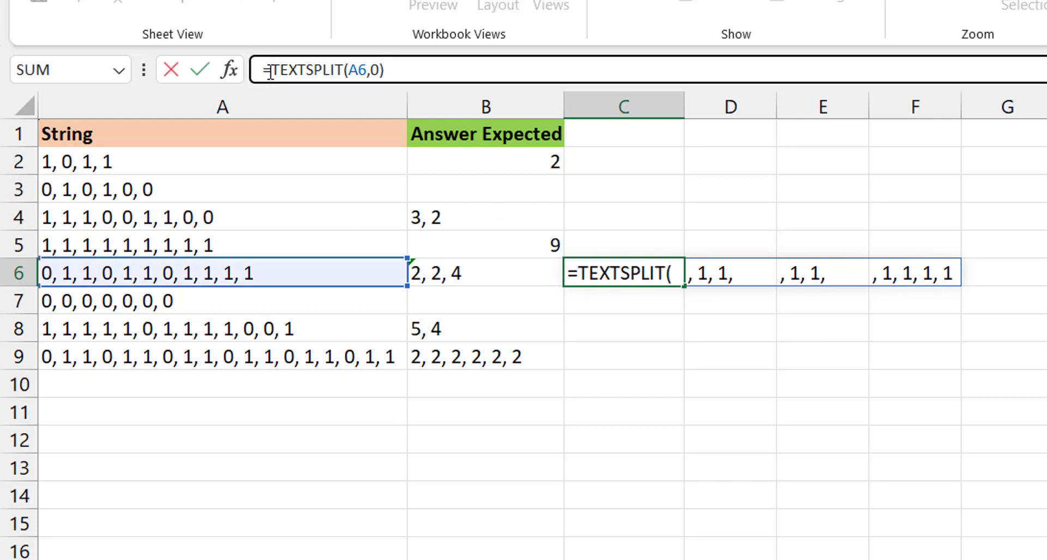
pyautogui.write('substi')
pyautogui.press('Tab')
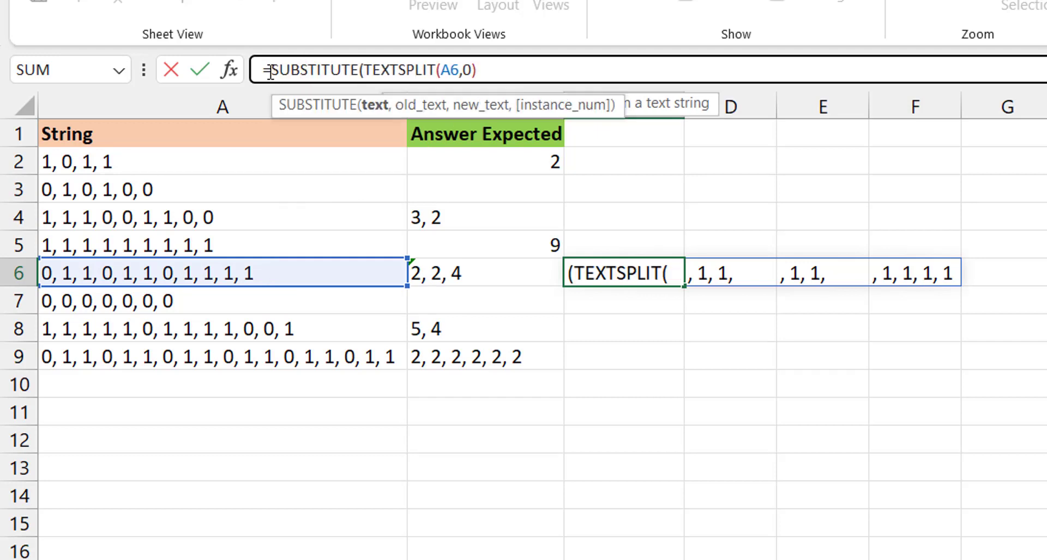
pyautogui.press('End')
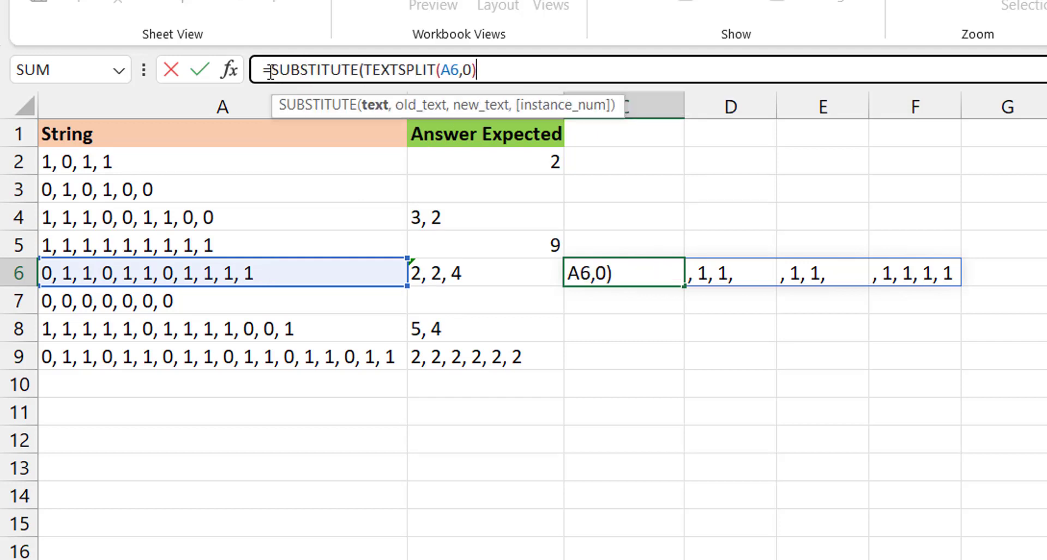
pyautogui.write(',",')
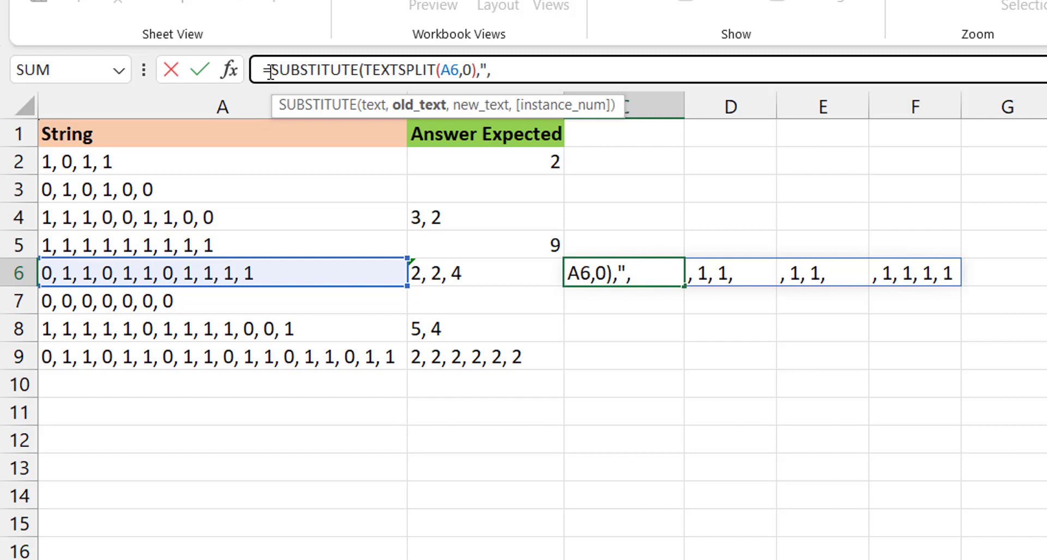
pyautogui.write(' ",')
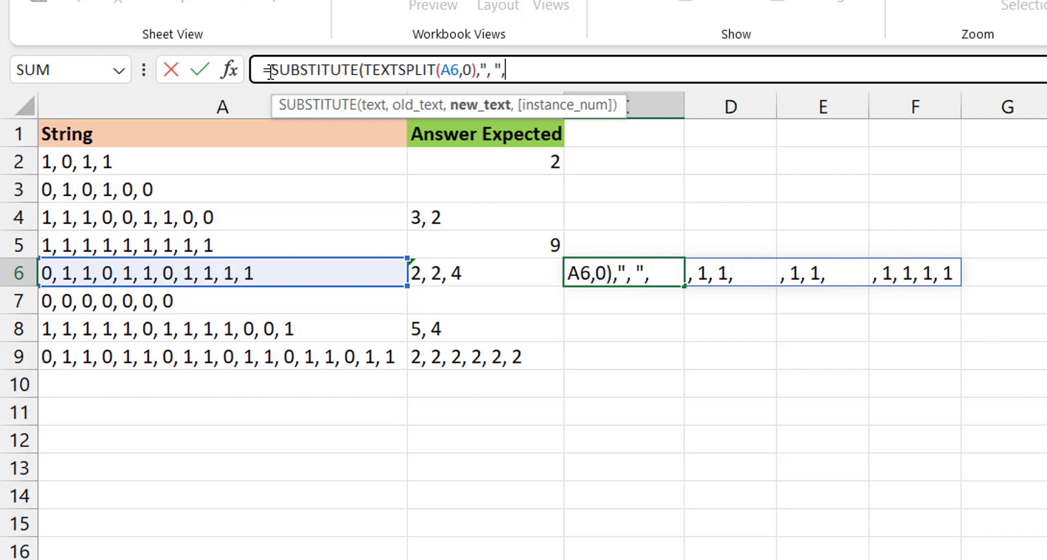
pyautogui.write('"")')
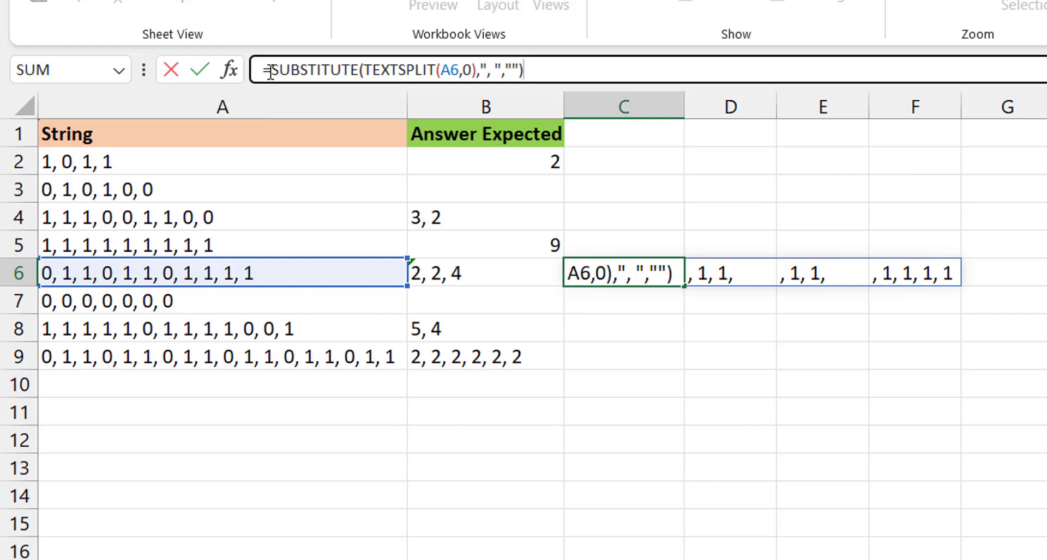
pyautogui.hotkey('ctrl', 'Return')
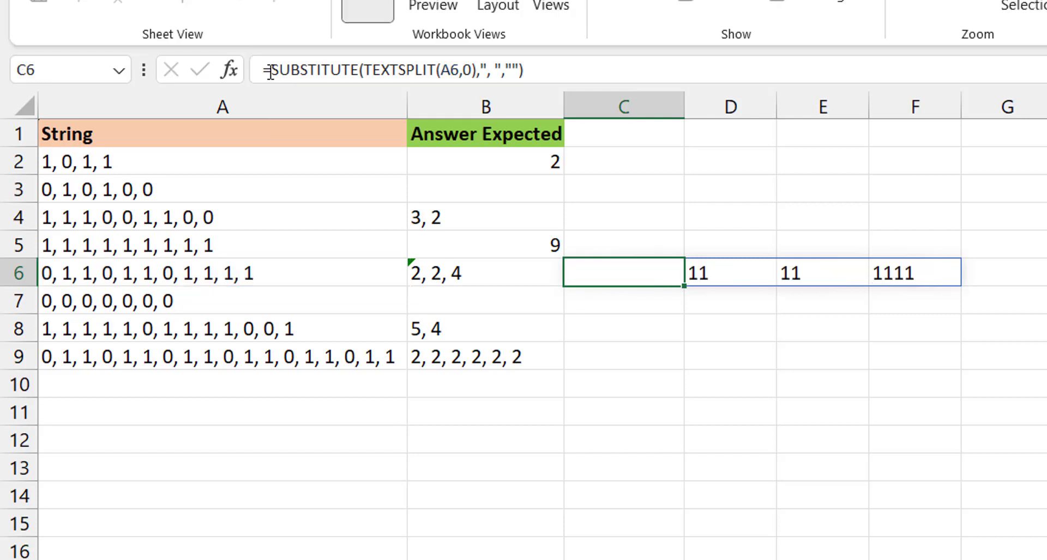
# Examine the cleaned-up groups of ones spilled across C6:F6, ending back on C6
pyautogui.press('Right')
pyautogui.press('Right')
pyautogui.press('Right')
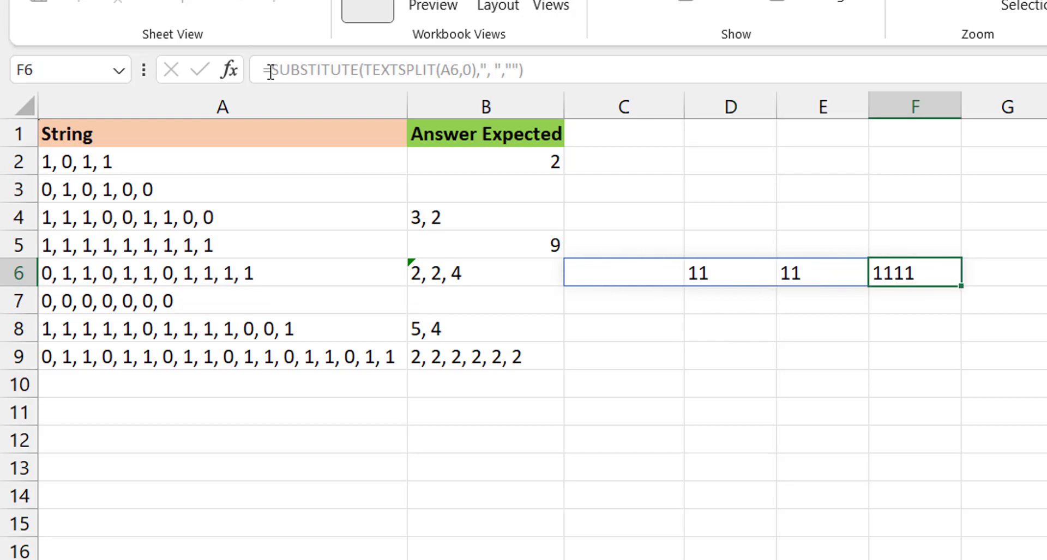
pyautogui.press('Left')
pyautogui.press('Left')
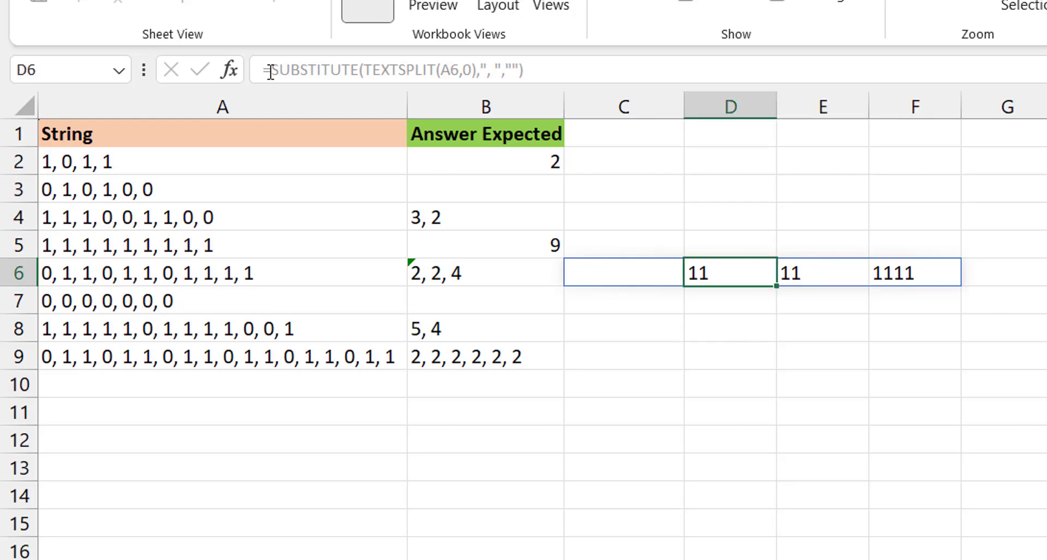
pyautogui.press('Left')
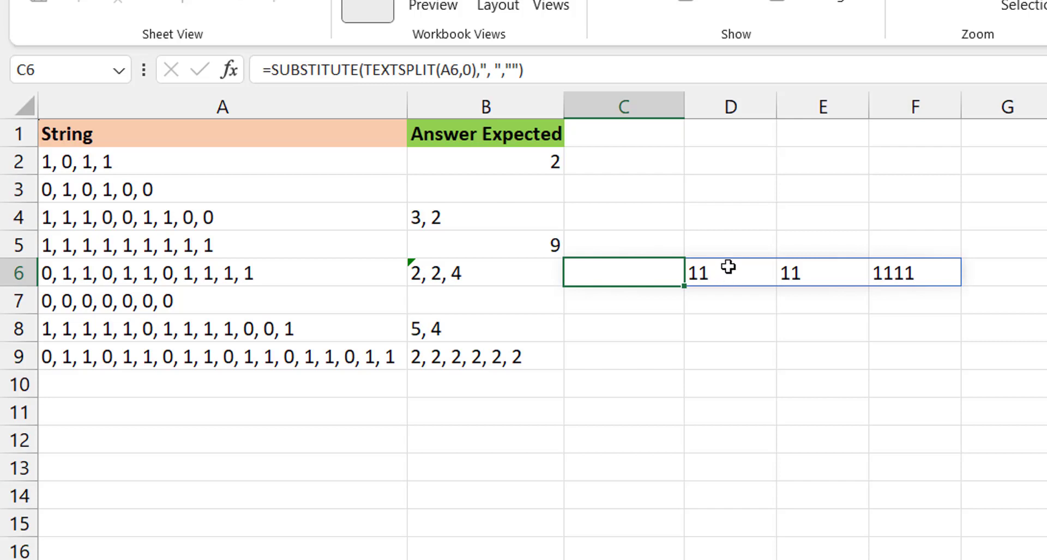
pyautogui.click(893, 265)
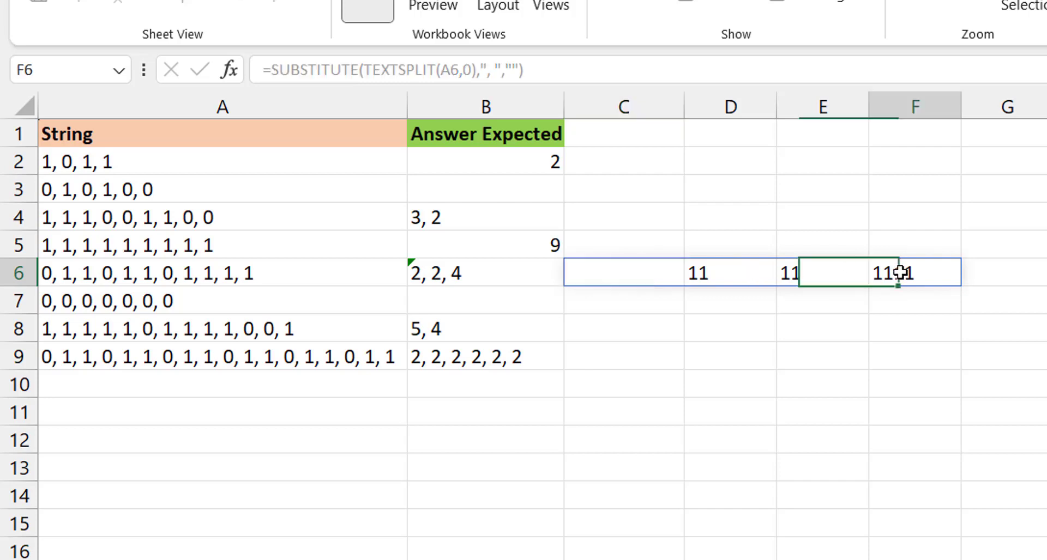
pyautogui.click(795, 268)
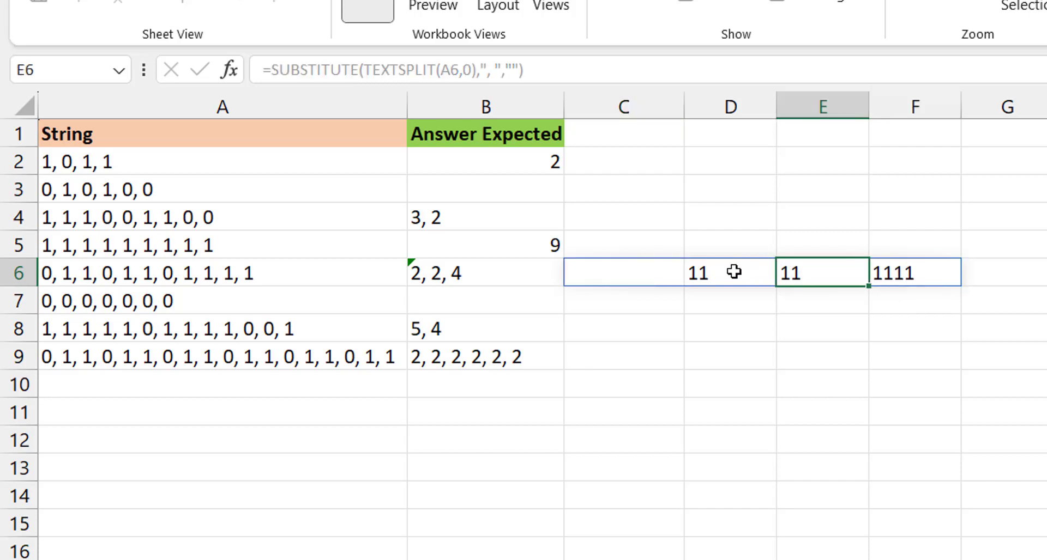
pyautogui.click(733, 271)
pyautogui.click(650, 289)
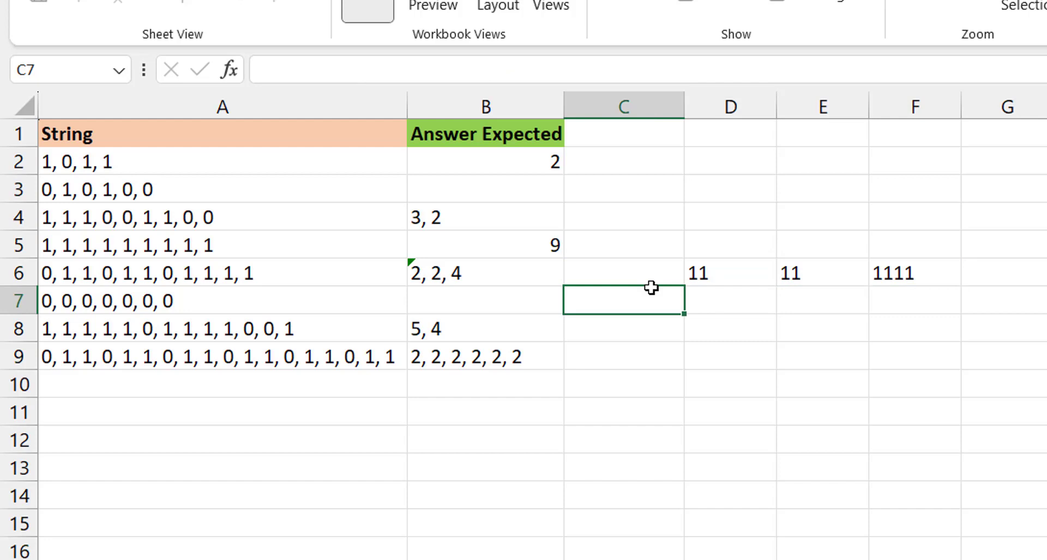
pyautogui.click(643, 270)
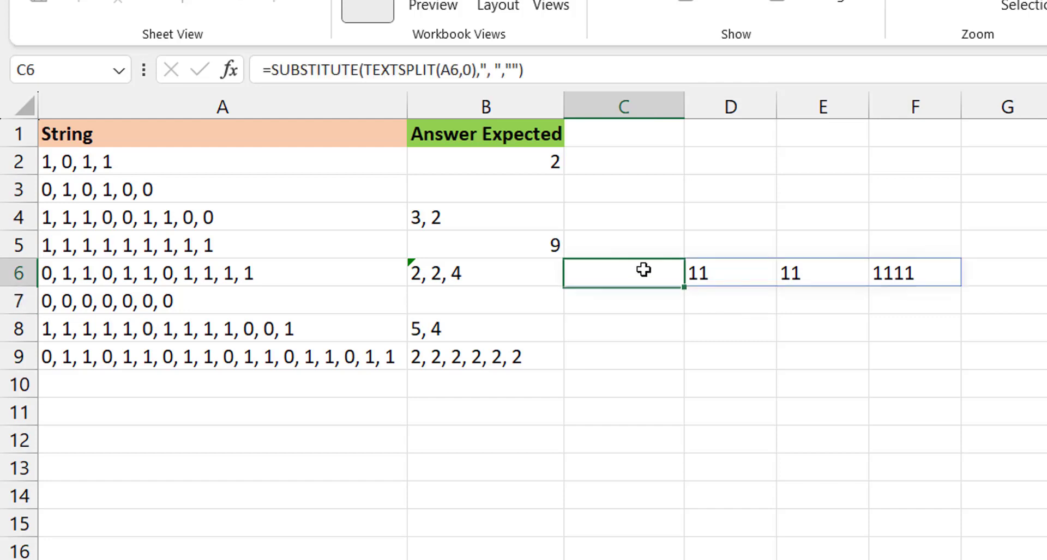
pyautogui.click(271, 70)
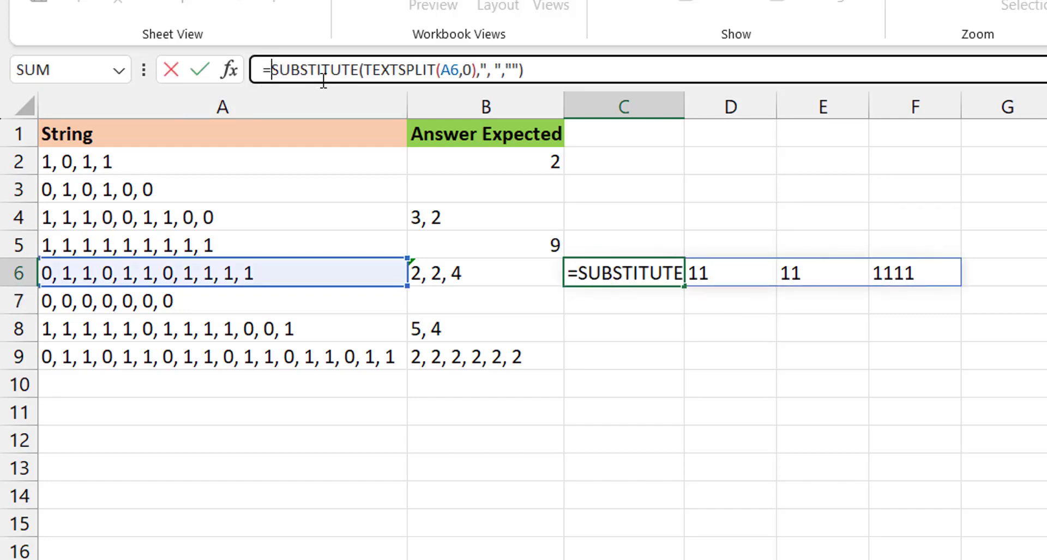
pyautogui.press('Home')
pyautogui.write('len')
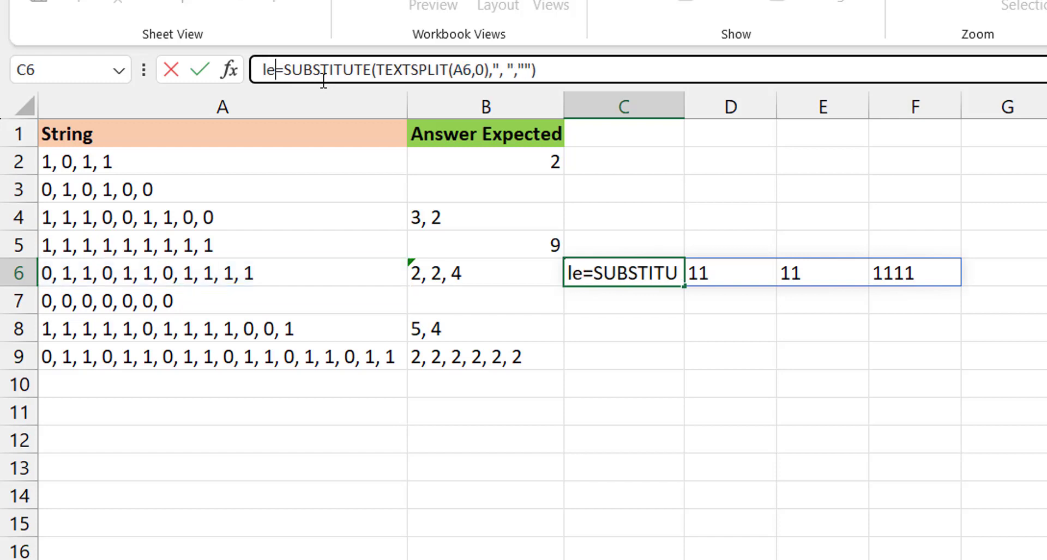
pyautogui.press('Tab')
pyautogui.hotkey('ctrl', 'z')
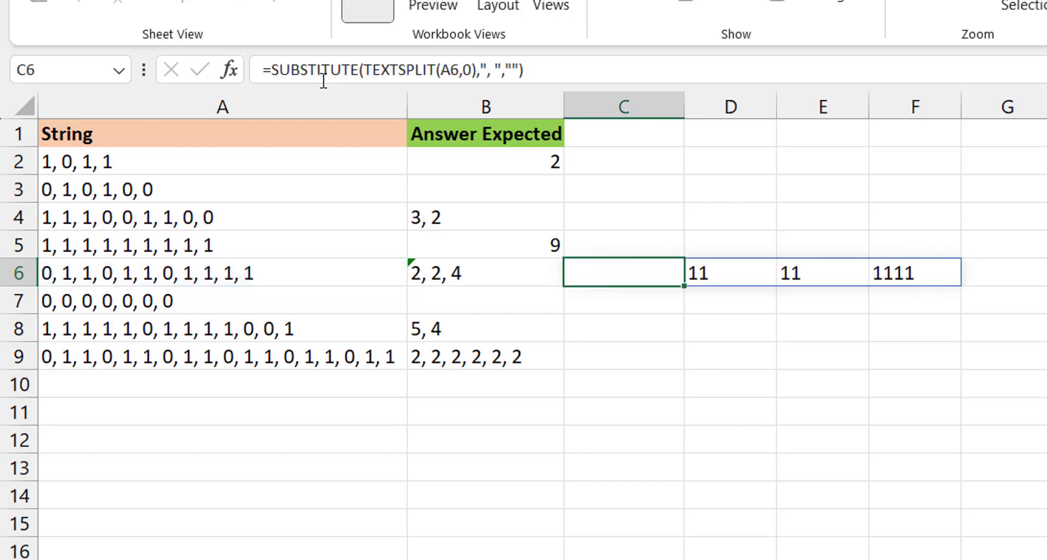
# Wrap the whole SUBSTITUTE formula in C6 in LEN to get the length of each group of ones
pyautogui.click(273, 71)
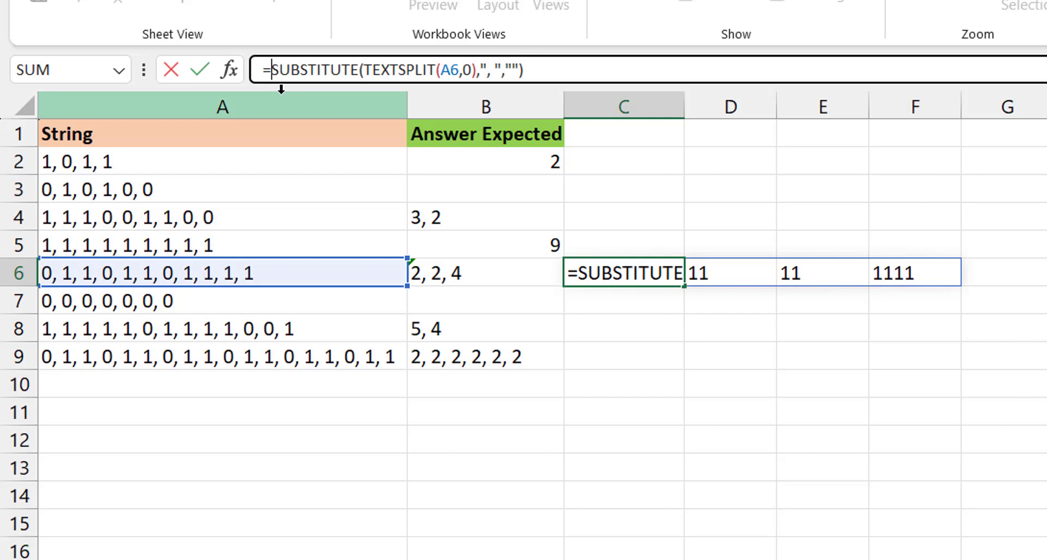
pyautogui.write('len')
pyautogui.press('Tab')
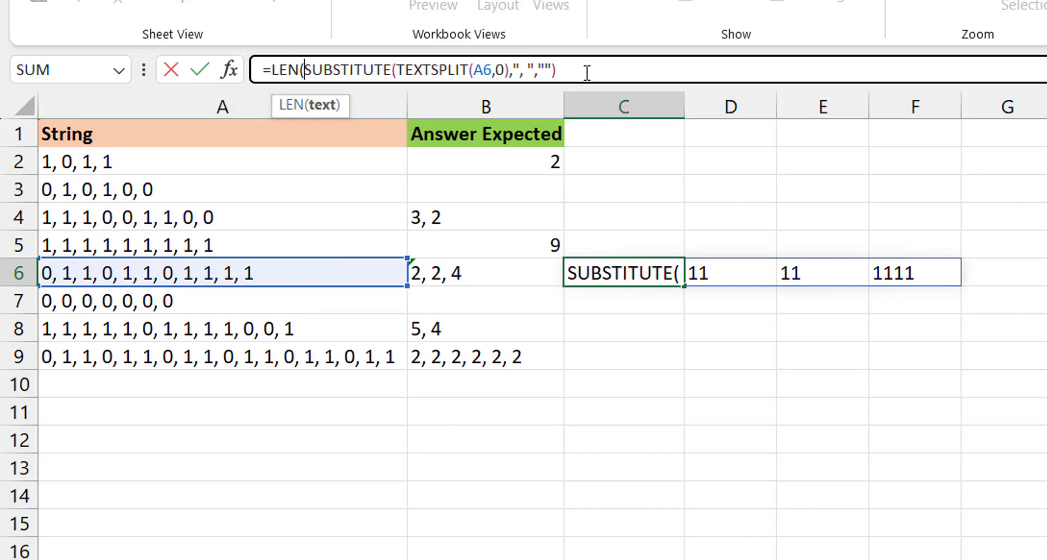
pyautogui.click(593, 70)
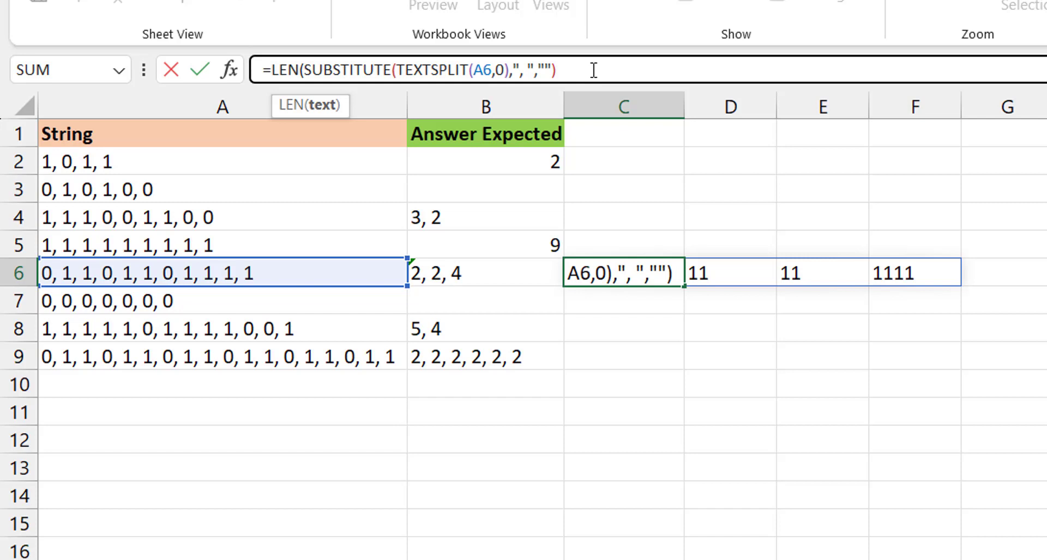
pyautogui.write(')')
pyautogui.press('Return')
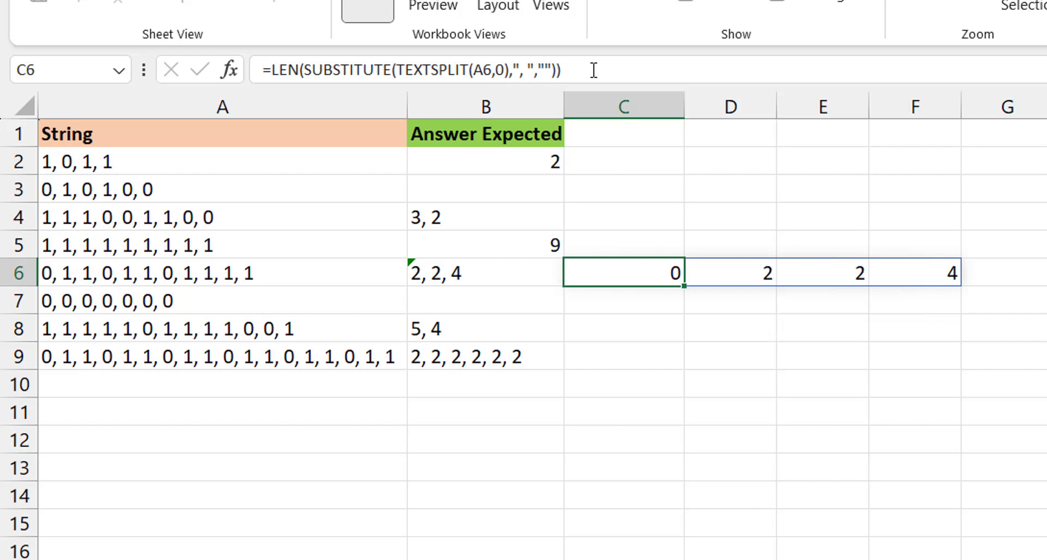
# Copy the LEN formula from C6 into C2:C5 and check how it splits the other strings
pyautogui.hotkey('ctrl', 'c')
pyautogui.press('Up')
pyautogui.hotkey('shift', 'Up')
pyautogui.hotkey('shift', 'Up')
pyautogui.hotkey('shift', 'Up')
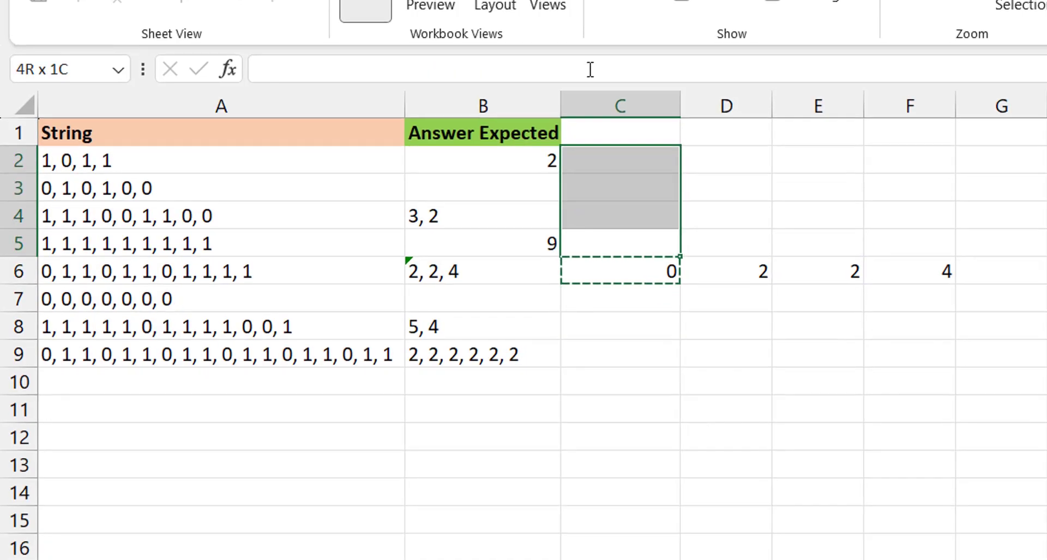
pyautogui.hotkey('ctrl', 'v')
pyautogui.press('Escape')
pyautogui.press('Down')
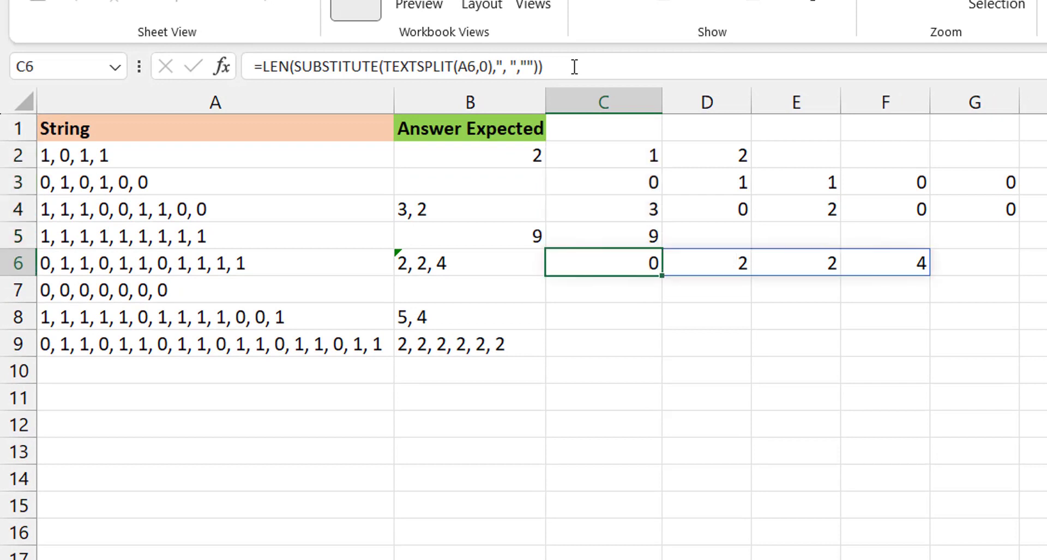
pyautogui.press('Up')
pyautogui.press('Up')
pyautogui.press('Up')
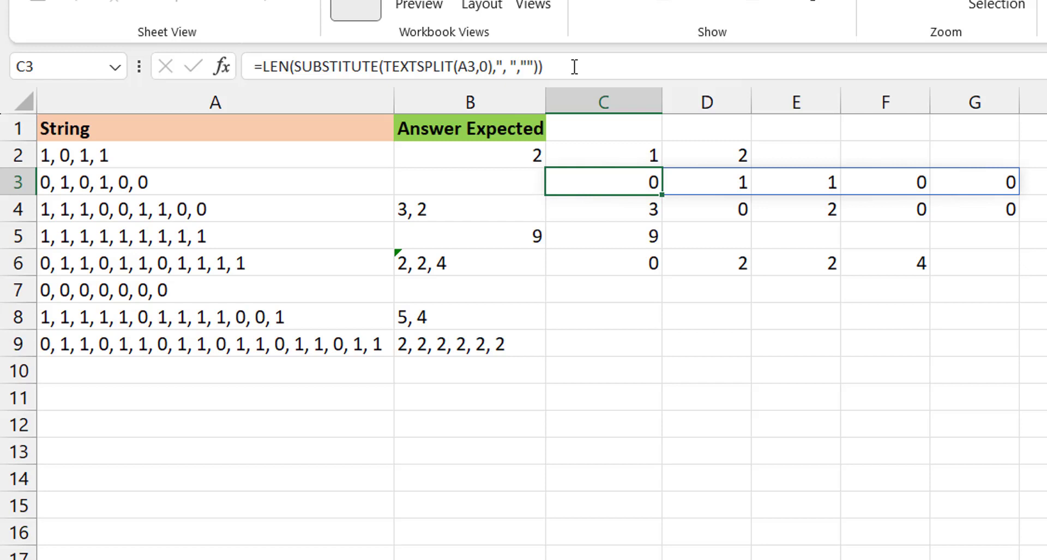
# Clear the copied formulas from C2:C5 and return to C6
pyautogui.press('Down')
pyautogui.press('Down')
pyautogui.press('Down')
pyautogui.hotkey('ctrl', 'c')
pyautogui.press('Up')
pyautogui.hotkey('shift', 'Up')
pyautogui.hotkey('shift', 'Up')
pyautogui.hotkey('shift', 'Up')
pyautogui.press('Delete')
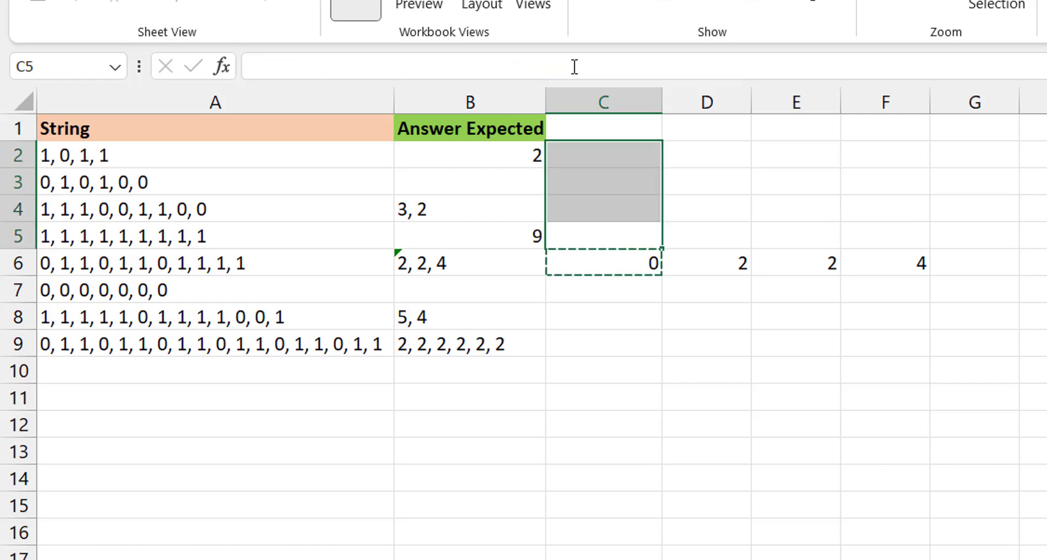
pyautogui.press('Down')
pyautogui.press('Down')
pyautogui.press('Up')
pyautogui.press('Escape')
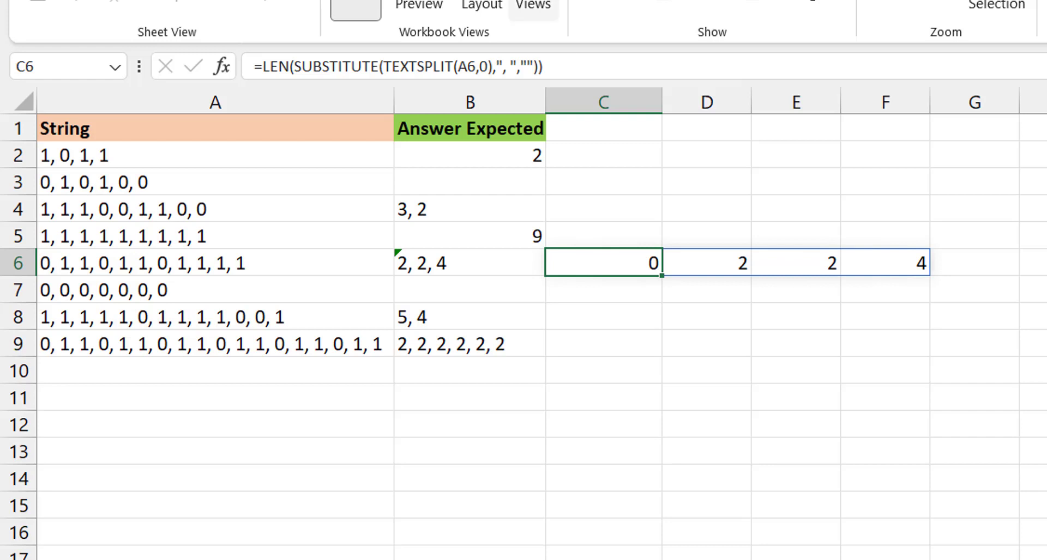
# Wrap the LEN formula in C6 in a LET function that assigns its result to the name a
pyautogui.click(262, 71)
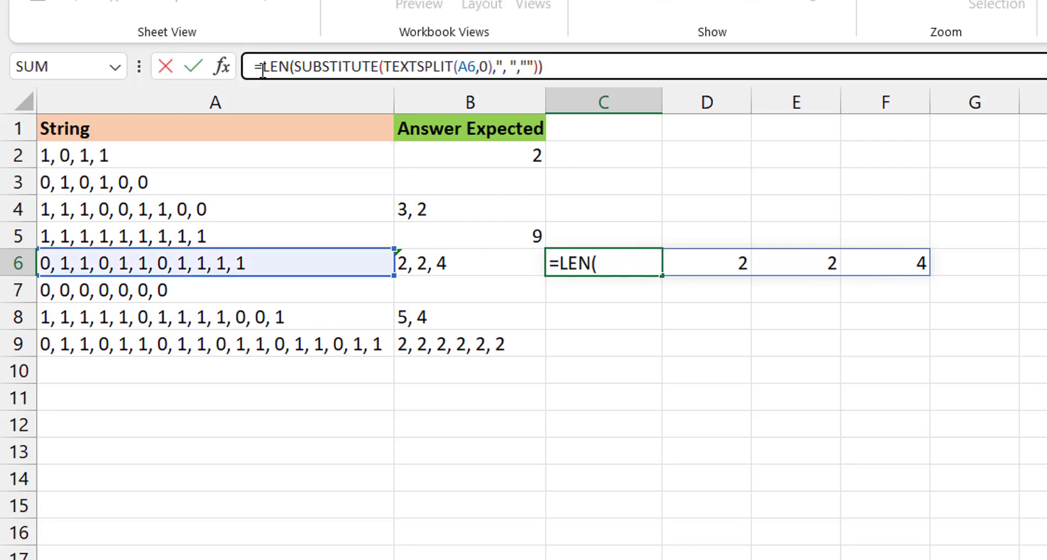
pyautogui.write('let')
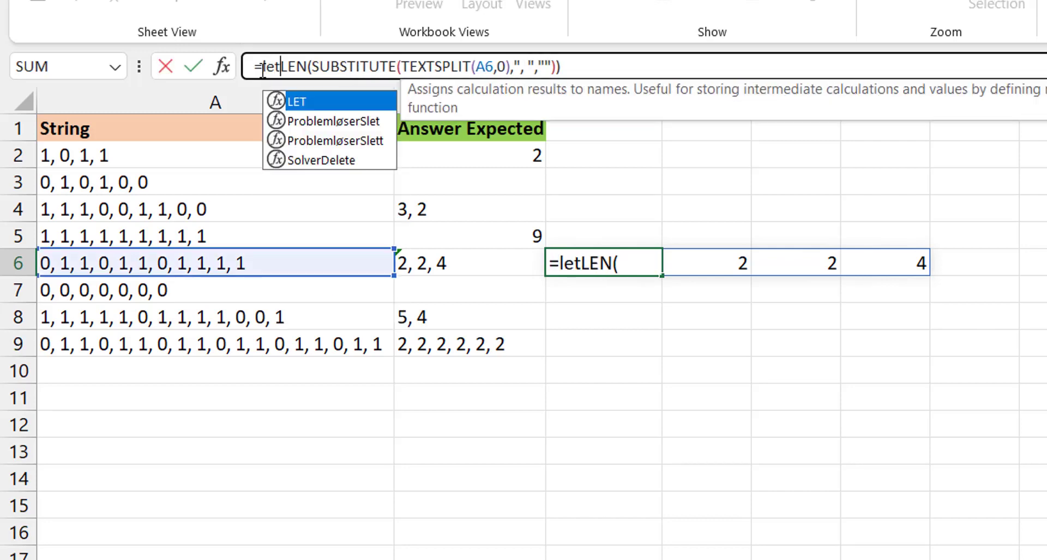
pyautogui.press('Tab')
pyautogui.write('a,')
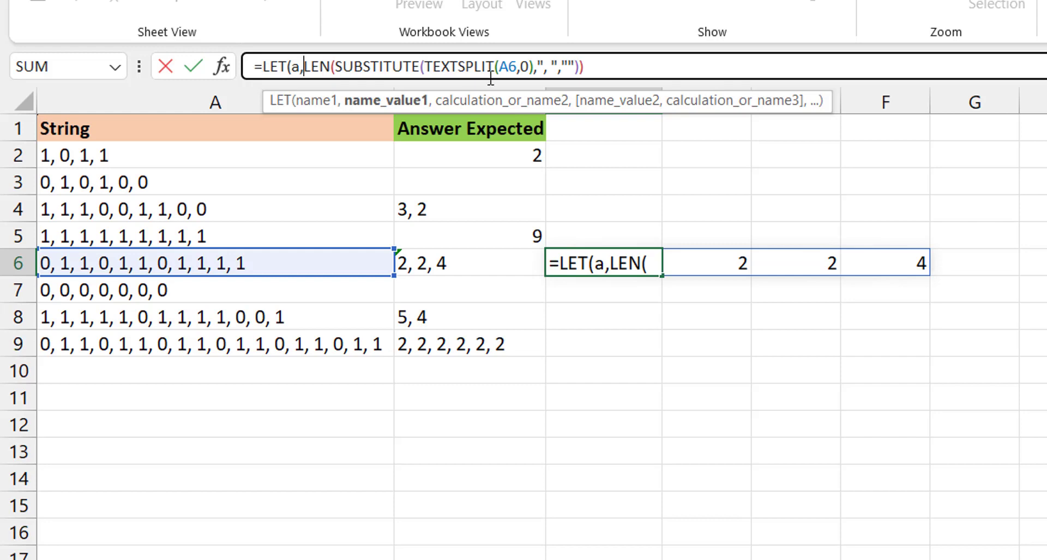
# Complete the LET formula in C6 with TEXTJOIN(", ",1,a) as its calculation, returning the group lengths as one text
pyautogui.click(620, 71)
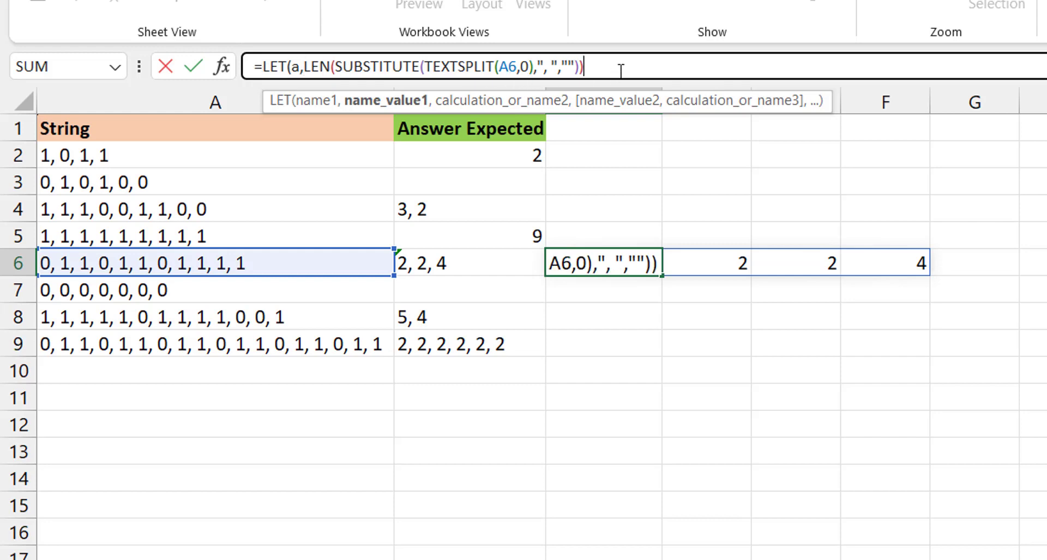
pyautogui.write(',text')
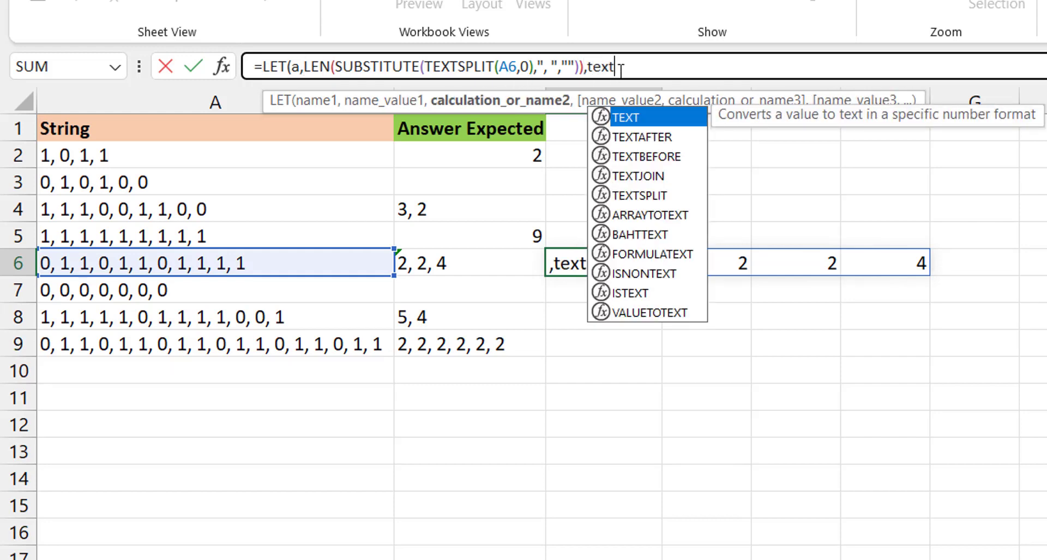
pyautogui.write('join')
pyautogui.press('Tab')
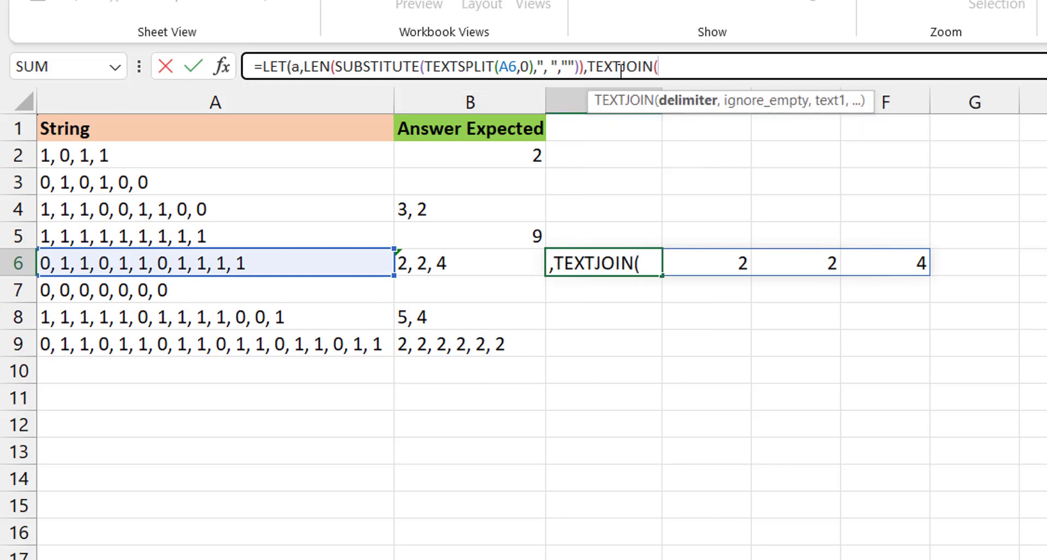
pyautogui.write('", ",')
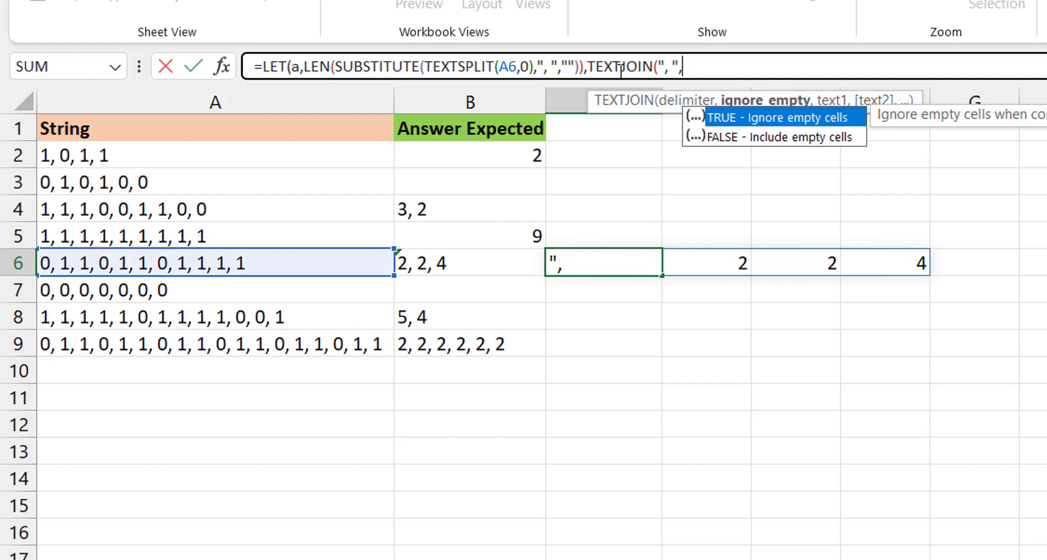
pyautogui.write('1,')
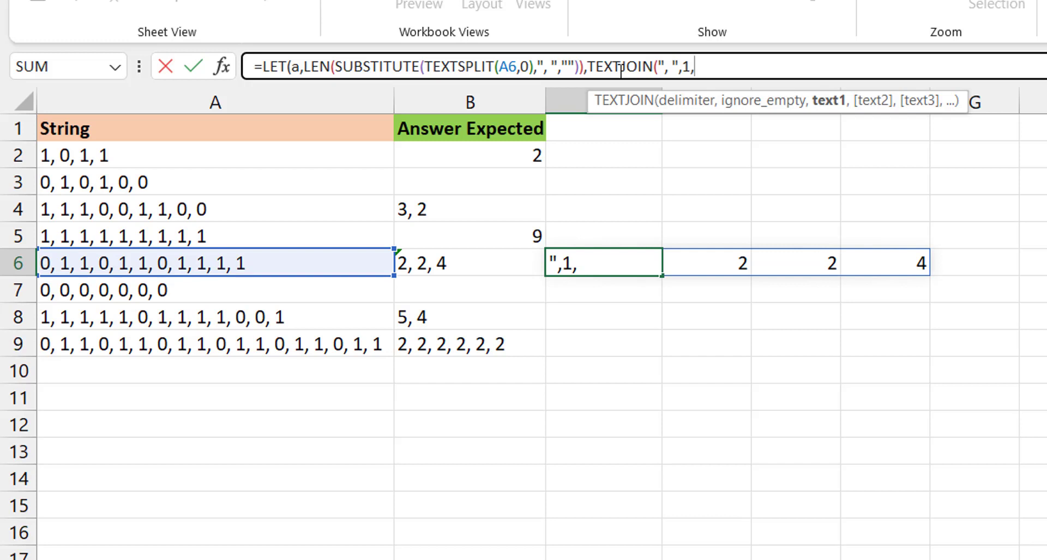
pyautogui.write('a)')
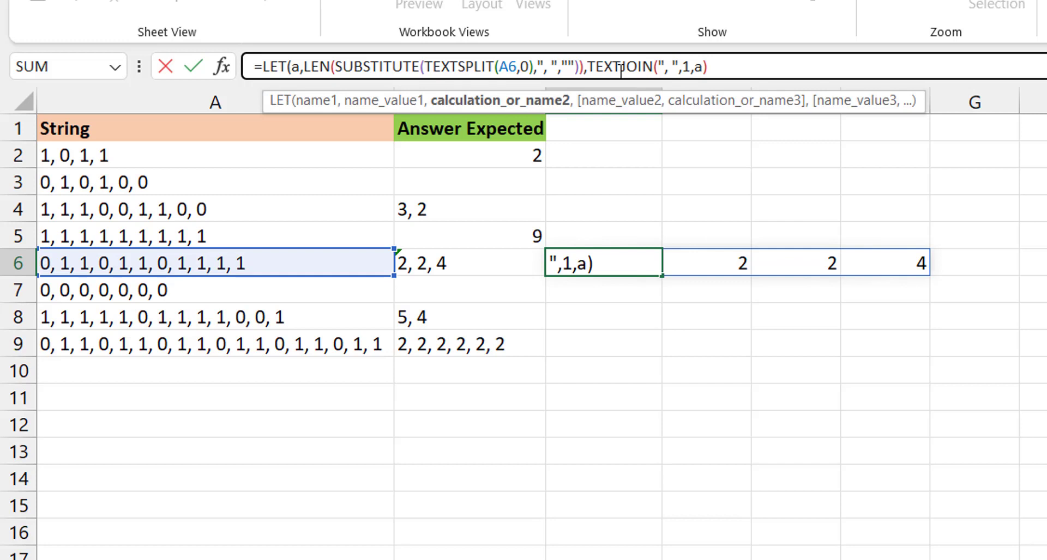
pyautogui.write(')')
pyautogui.press('Return')
pyautogui.press('Up')
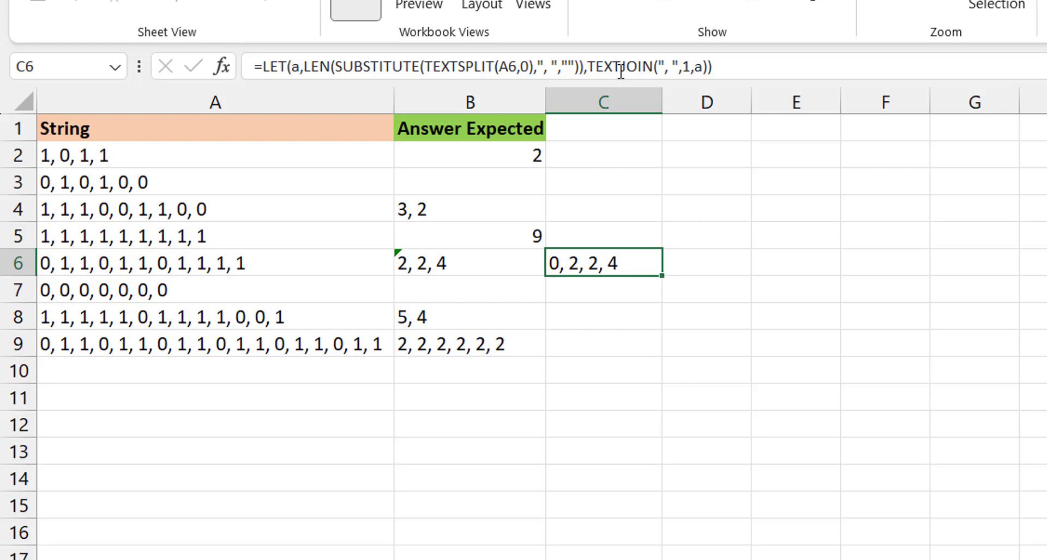
# Replace a inside the TEXTJOIN of C6 with IF(a>1,a,"") so that only lengths above 1 are joined
pyautogui.click(696, 67)
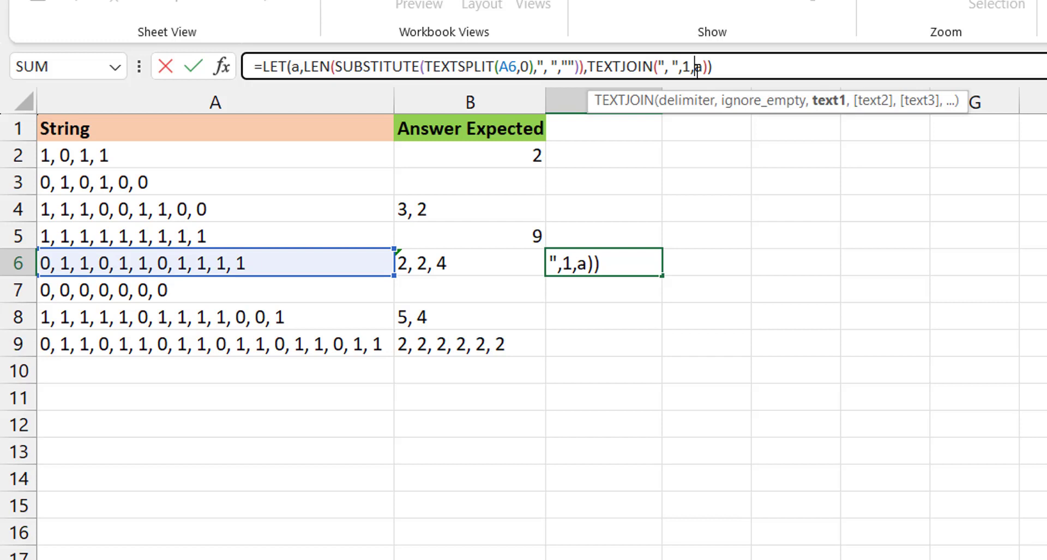
pyautogui.write('if(')
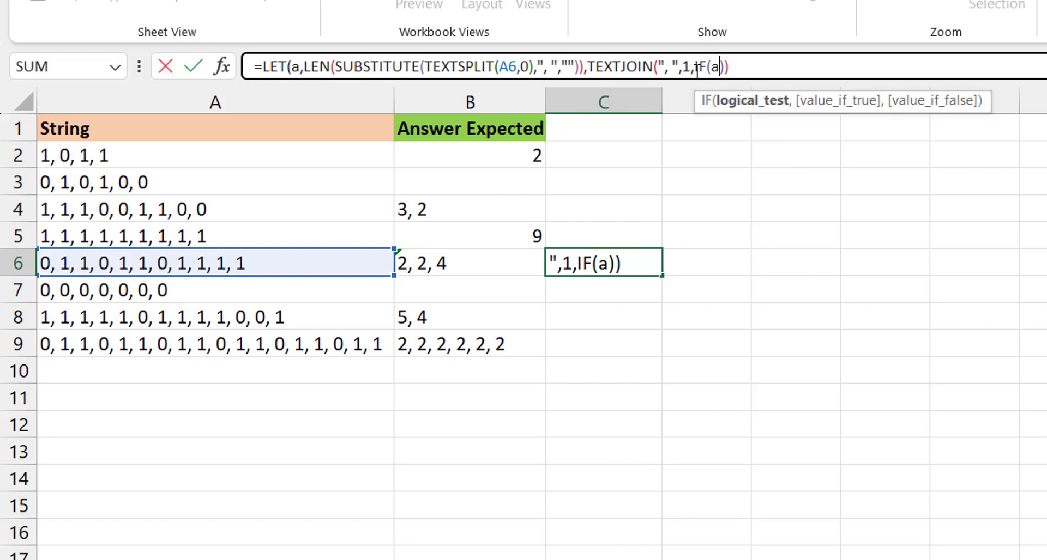
pyautogui.write('>1,')
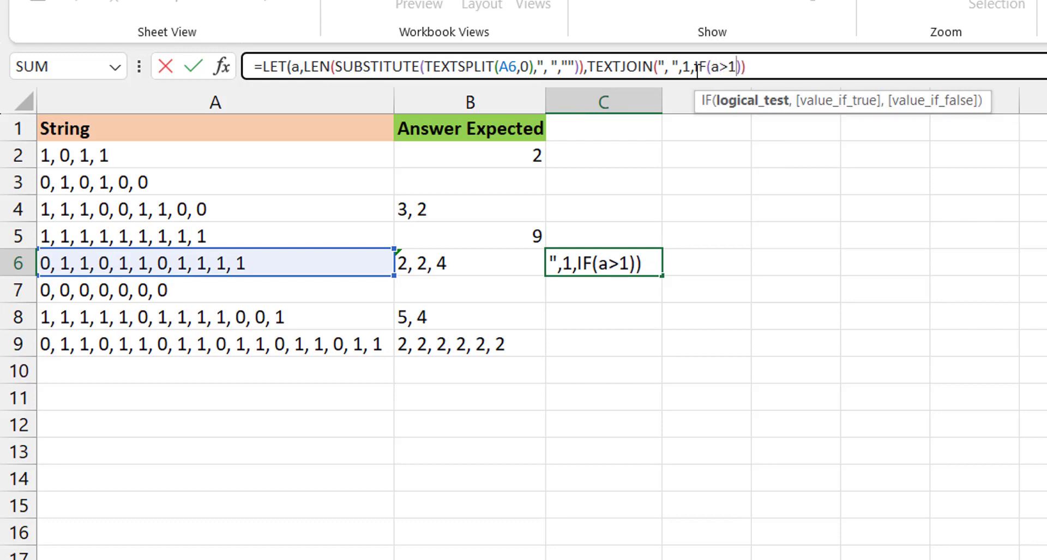
pyautogui.write('a')
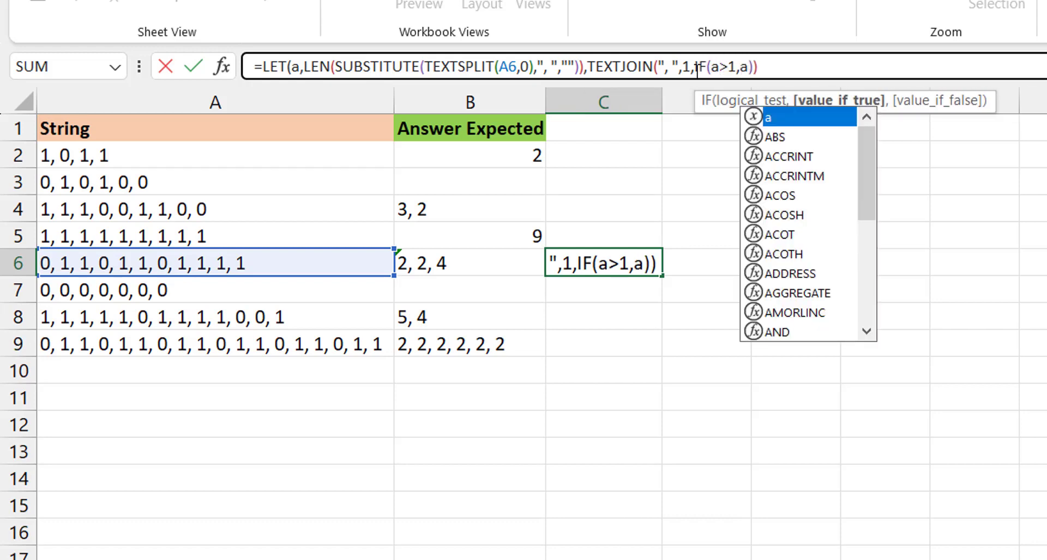
pyautogui.write(',""')
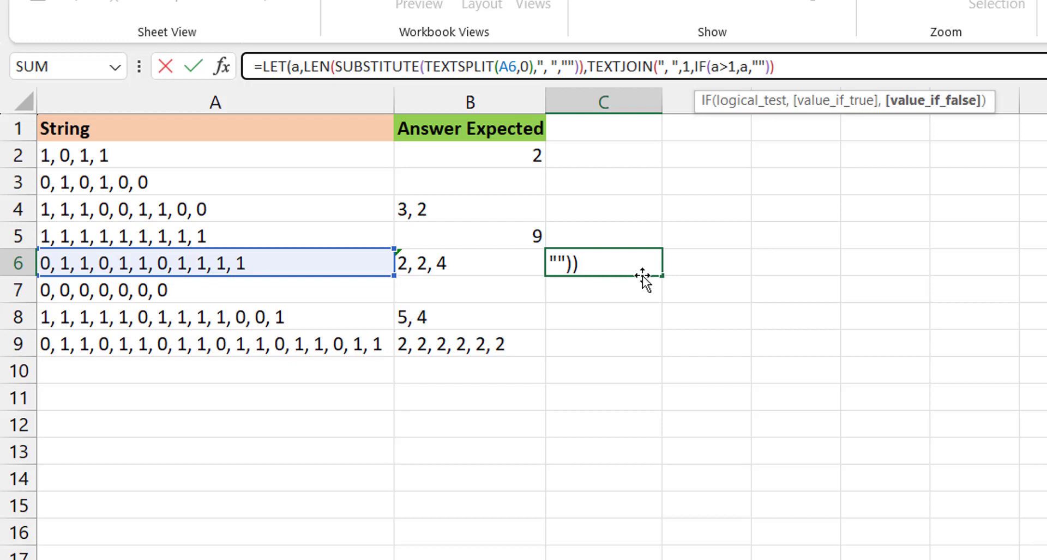
pyautogui.click(797, 66)
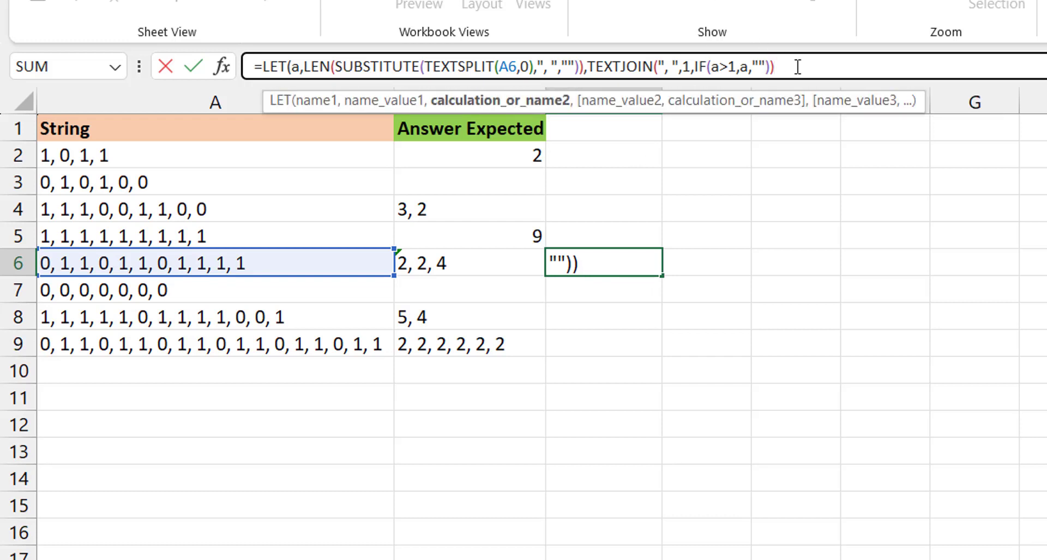
pyautogui.write(')')
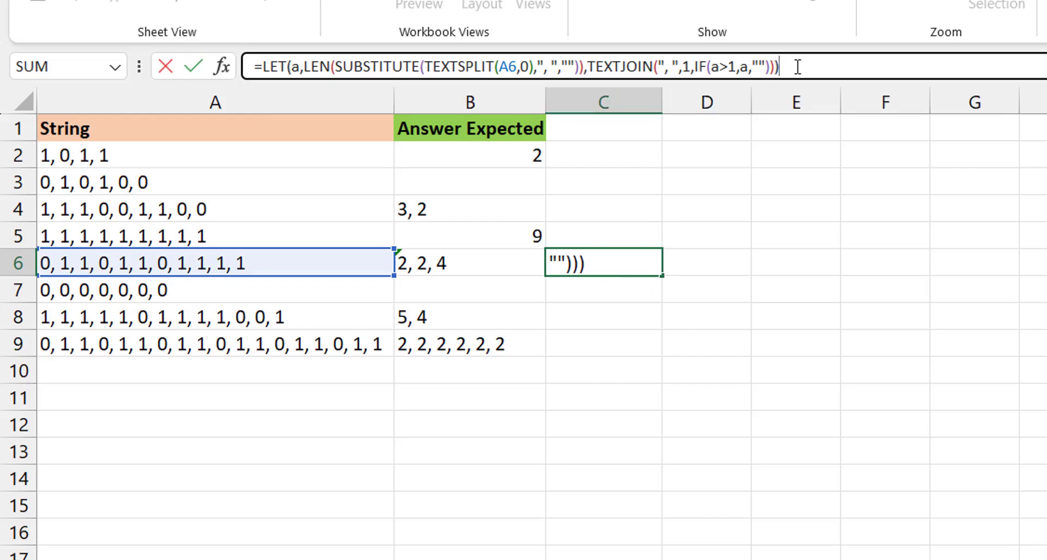
pyautogui.hotkey('ctrl', 'Return')
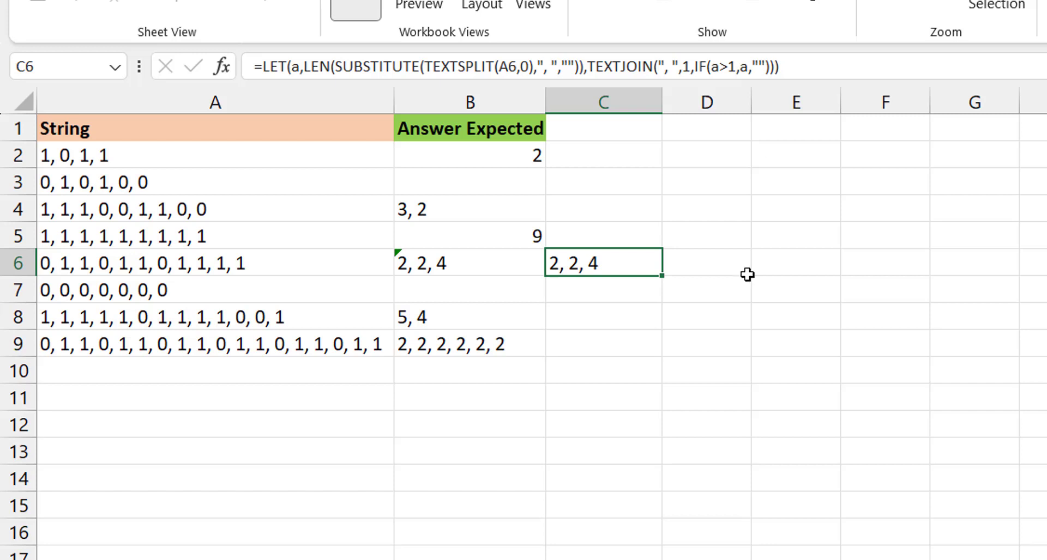
# Fill the finished C6 formula down to C9 and up to C2
pyautogui.doubleClick(662, 275)
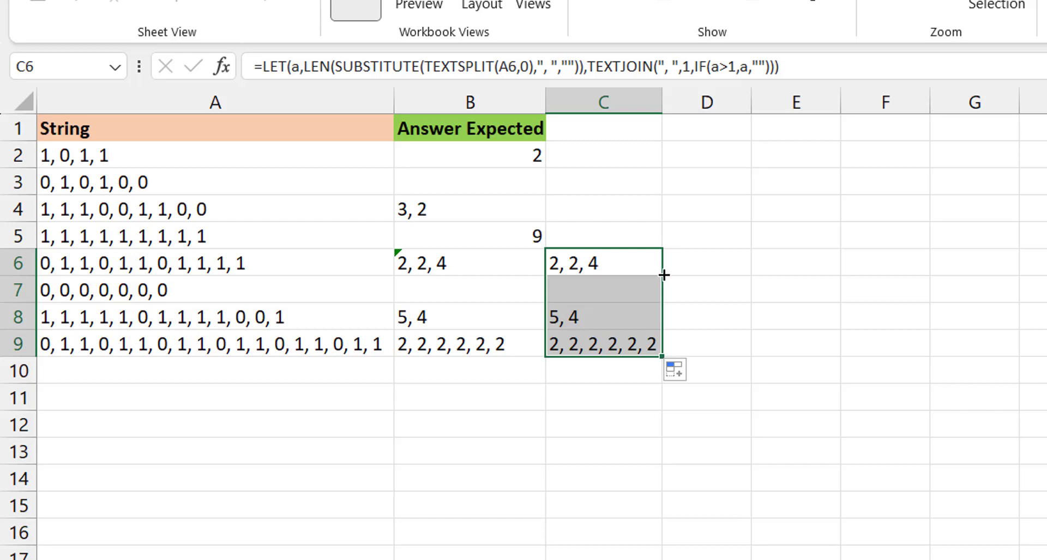
pyautogui.moveTo(659, 356); pyautogui.dragTo(637, 140)
pyautogui.press('Escape')
pyautogui.moveTo(660, 353); pyautogui.dragTo(632, 133)
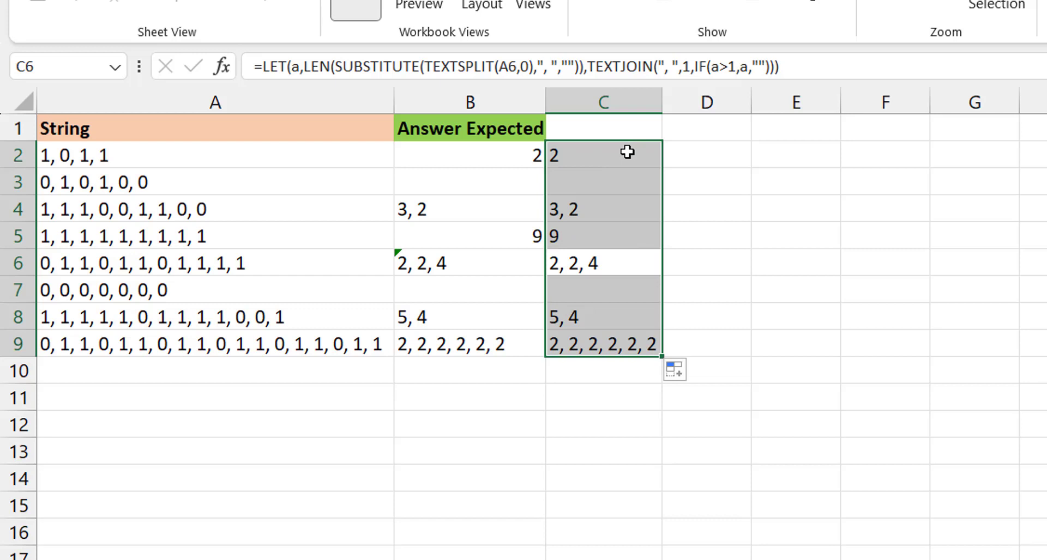
# Clear the formulas from C3:C9, keeping only the one in C2
pyautogui.click(622, 183)
pyautogui.hotkey('ctrl', 'shift', 'Down')
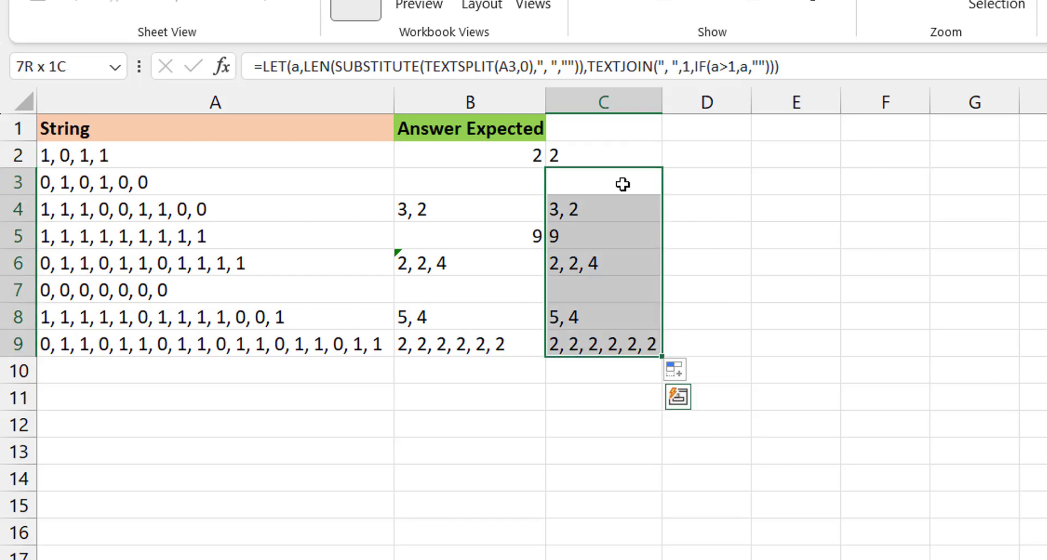
pyautogui.press('Delete')
pyautogui.press('Up')
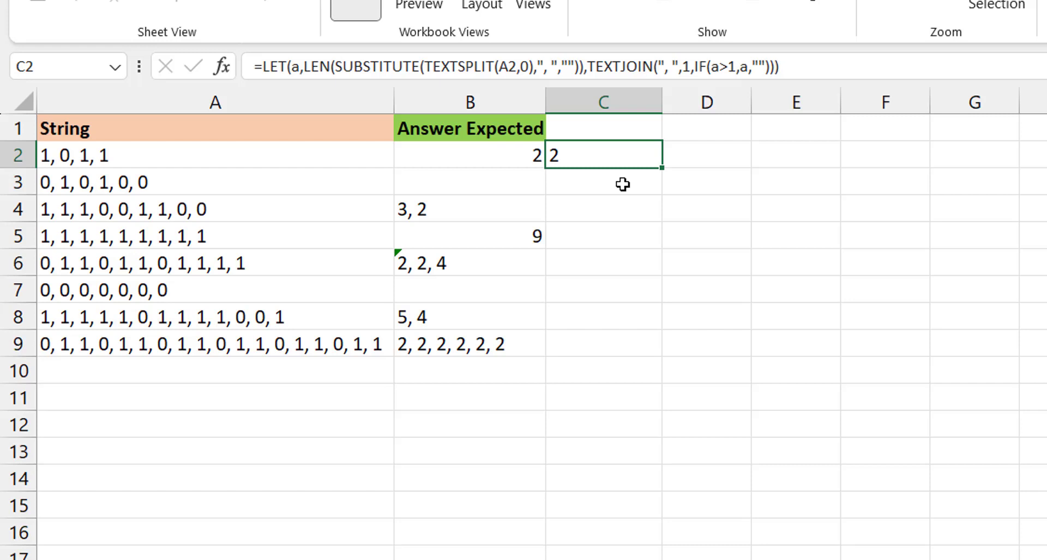
# Compare each string in A2:A4 with its matching result cell in column C, ending on C2
pyautogui.click(287, 163)
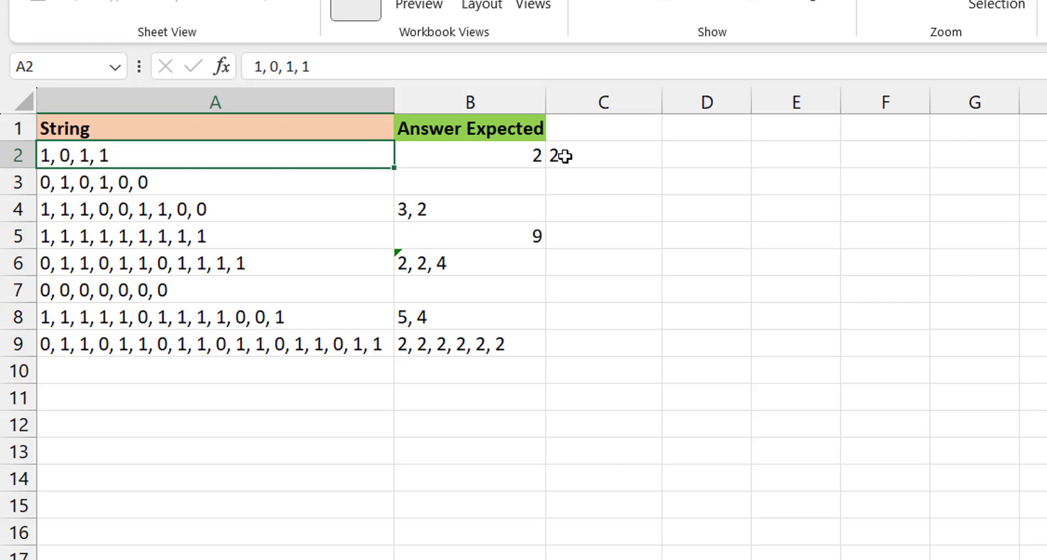
pyautogui.click(596, 157)
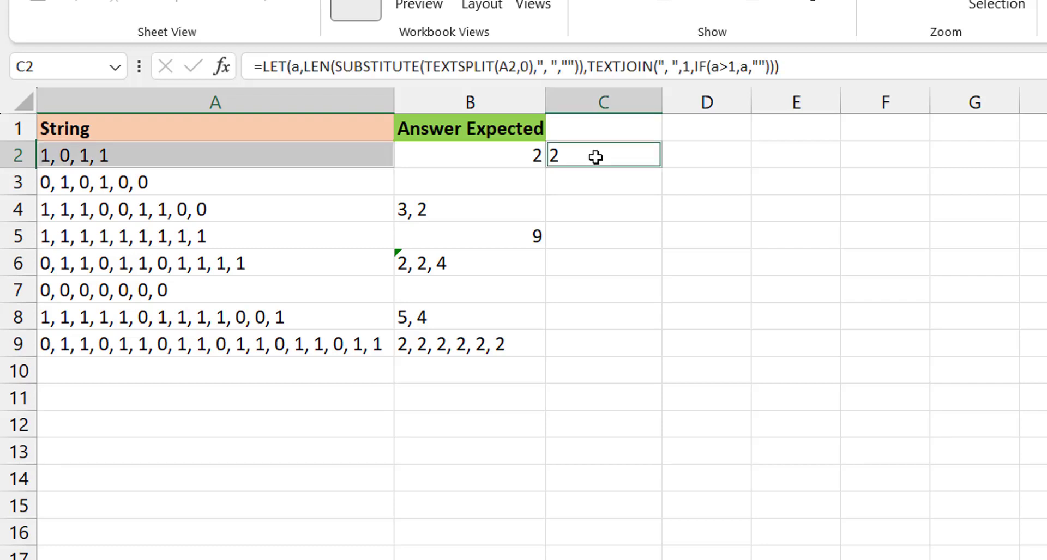
pyautogui.click(344, 176)
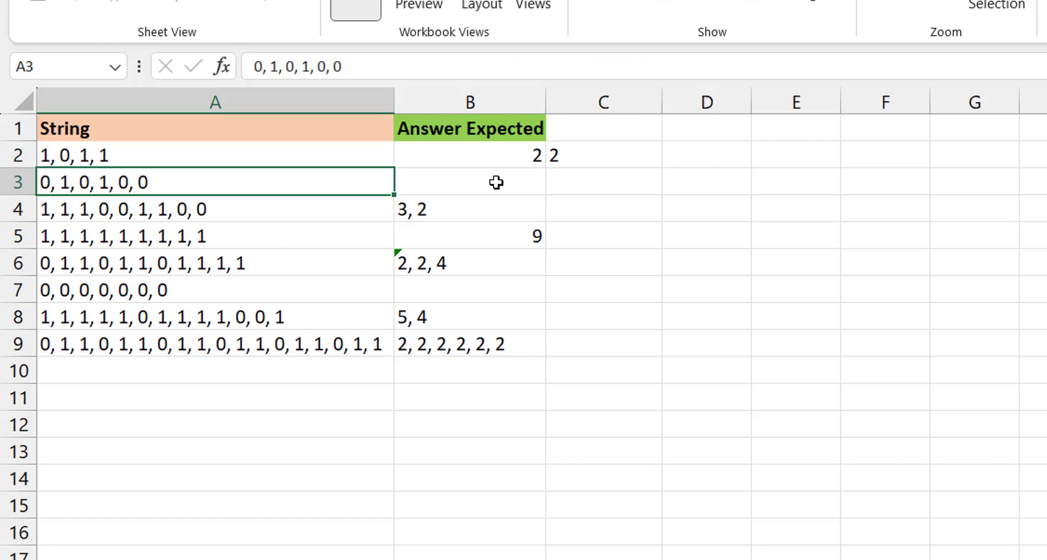
pyautogui.click(592, 183)
pyautogui.click(331, 205)
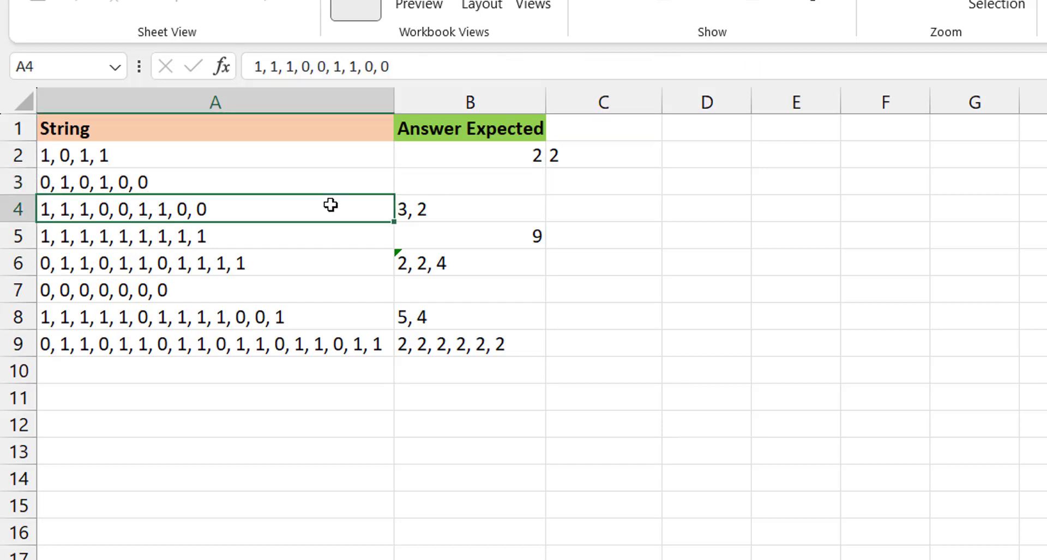
pyautogui.click(599, 210)
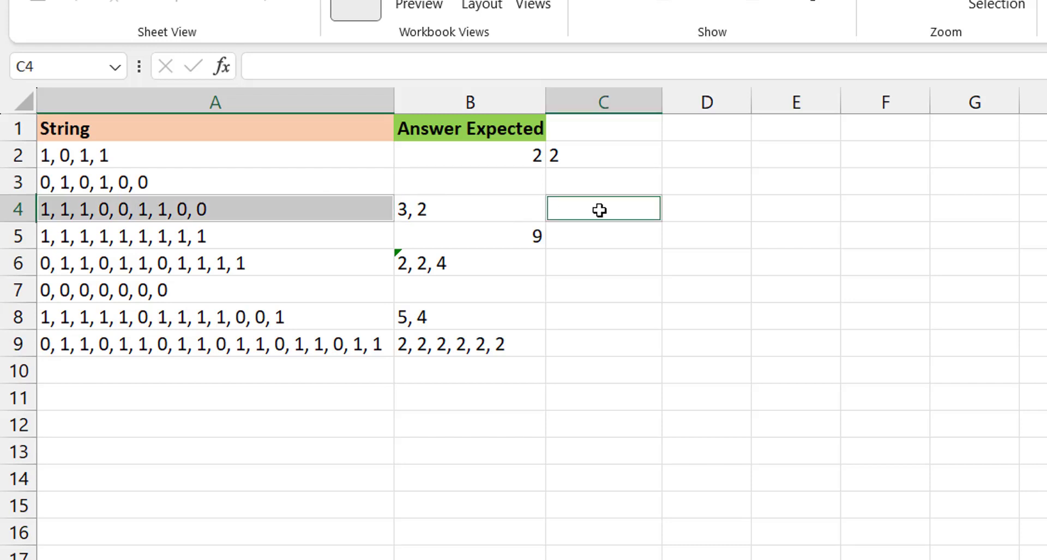
pyautogui.click(575, 157)
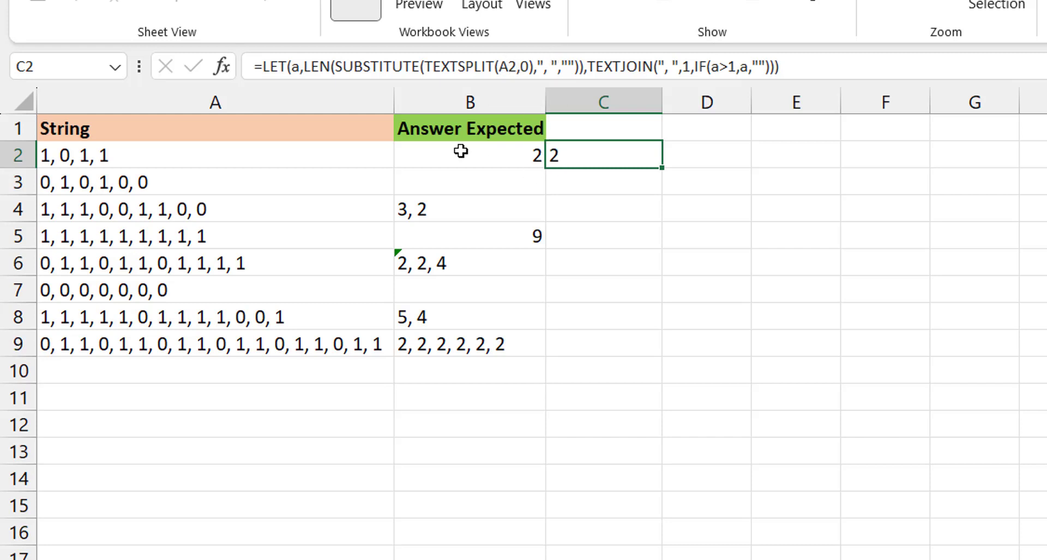
# Insert MAP(A2:A9,LAMBDA(x, ahead of LET in the C2 formula so that it processes every string in the range
pyautogui.click(262, 70)
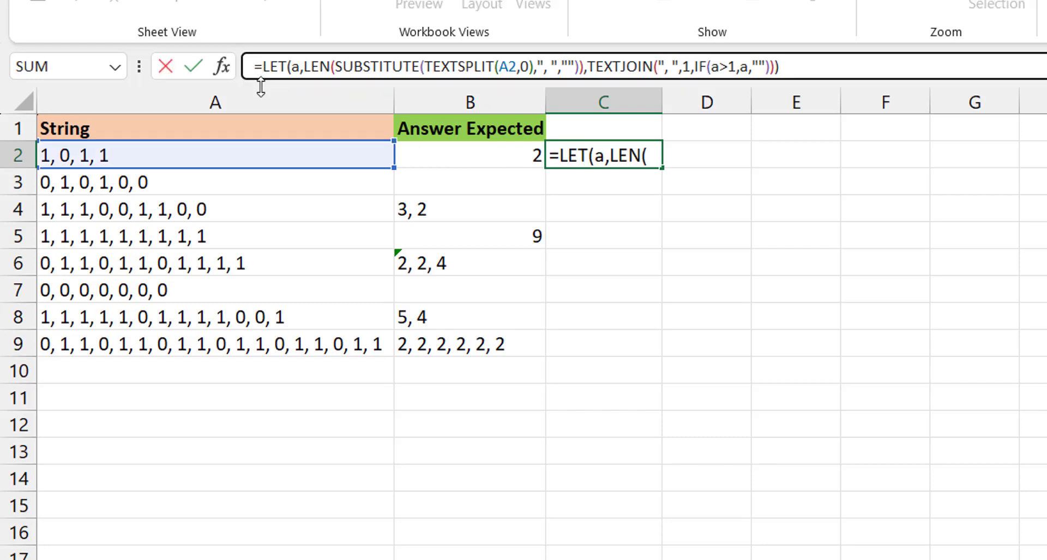
pyautogui.write('m')
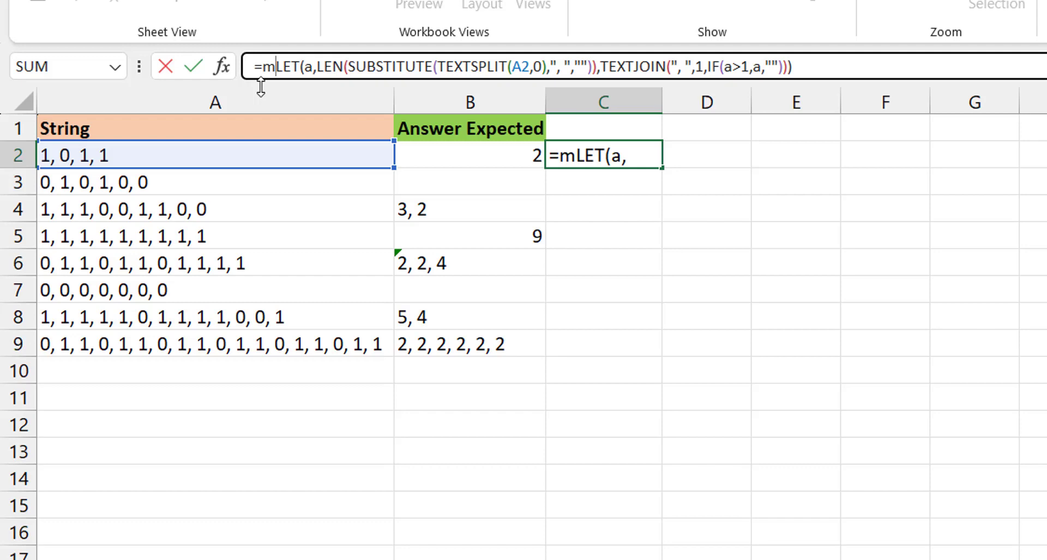
pyautogui.write('ap')
pyautogui.press('Tab')
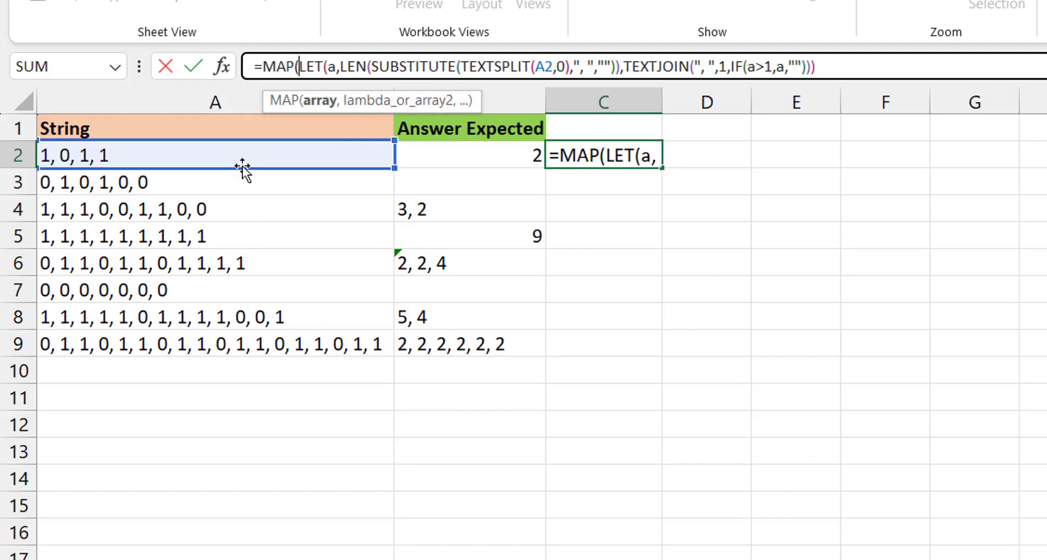
pyautogui.click(242, 166)
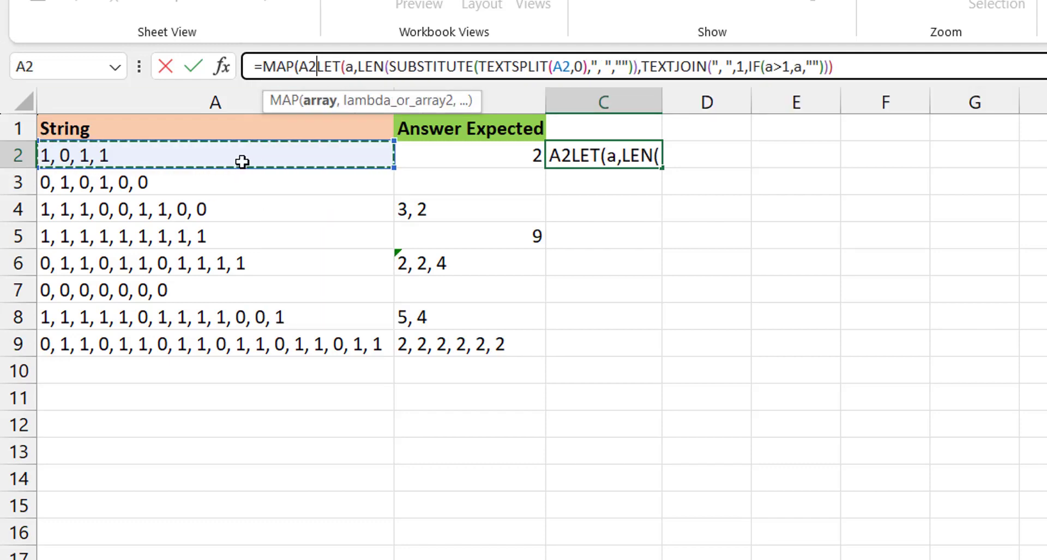
pyautogui.hotkey('ctrl', 'shift', 'Down')
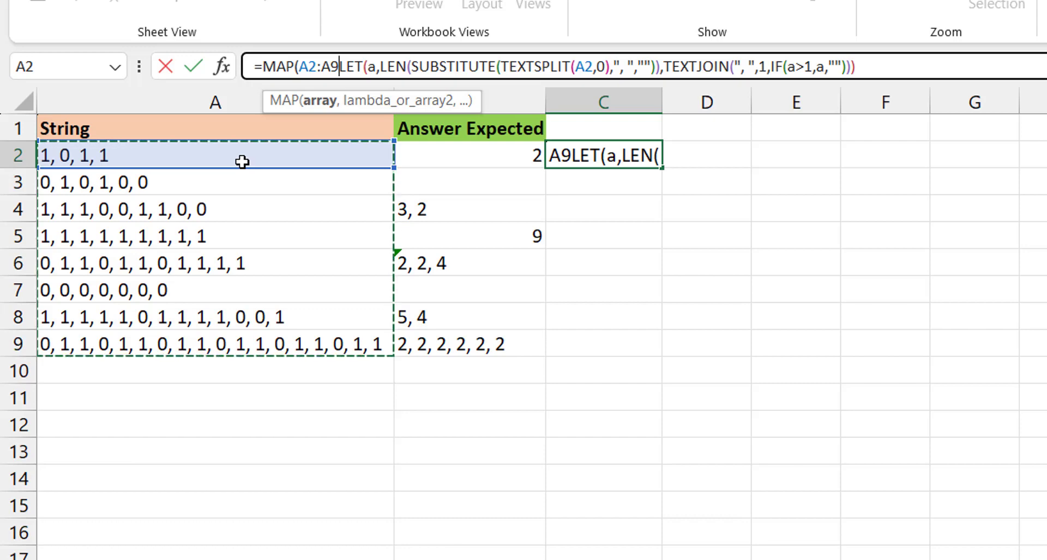
pyautogui.write(',lambda')
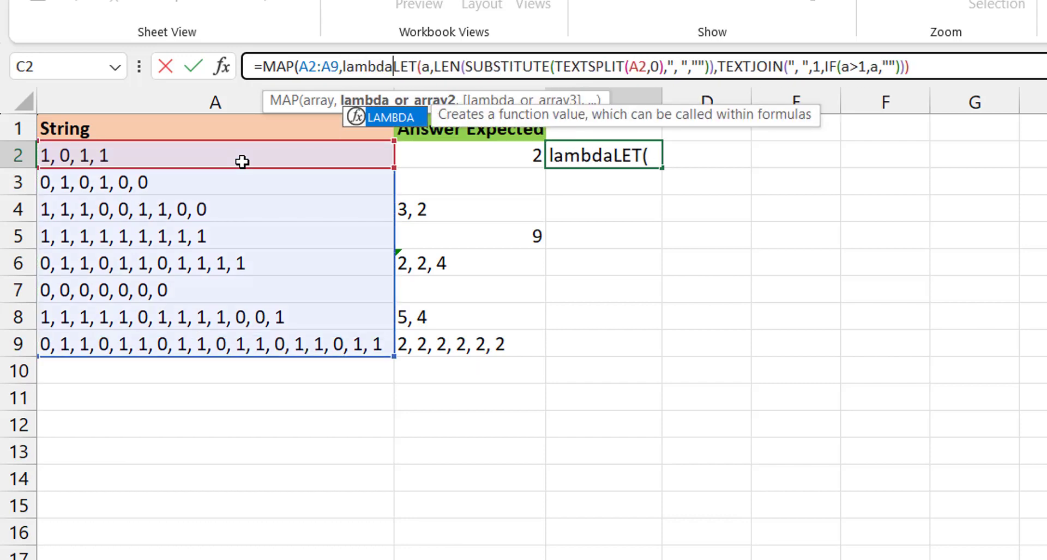
pyautogui.press('Tab')
pyautogui.write('x')
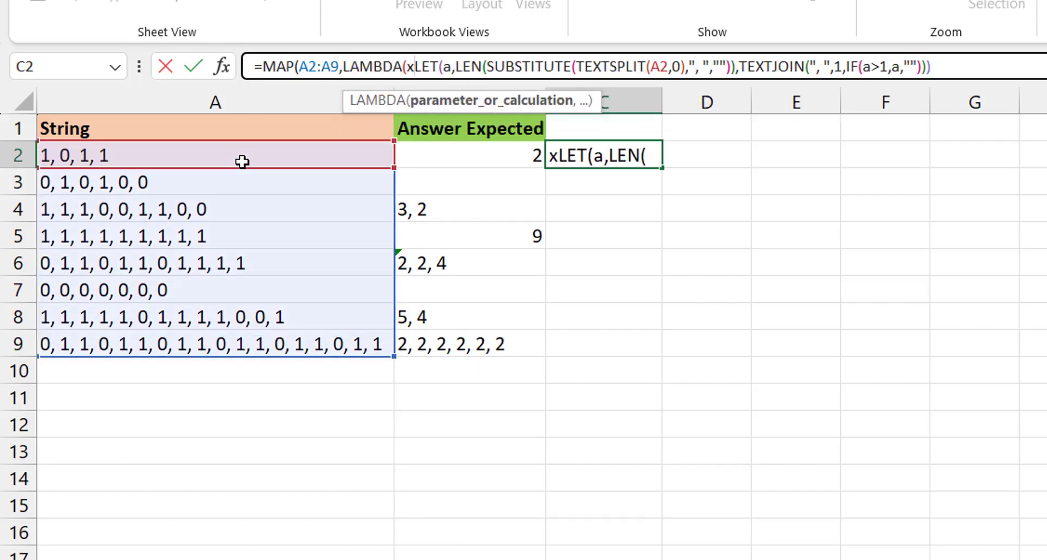
pyautogui.write(',')
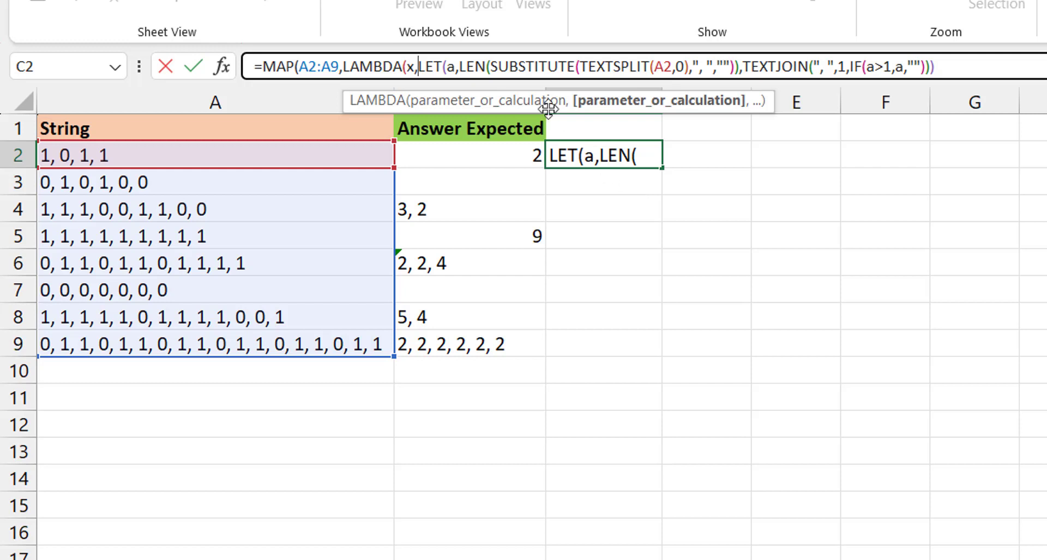
# Replace A2 with x inside the TEXTSPLIT of C2, close the LAMBDA and MAP parentheses, and enter the spilling formula
pyautogui.click(670, 66)
pyautogui.press('BackSpace')
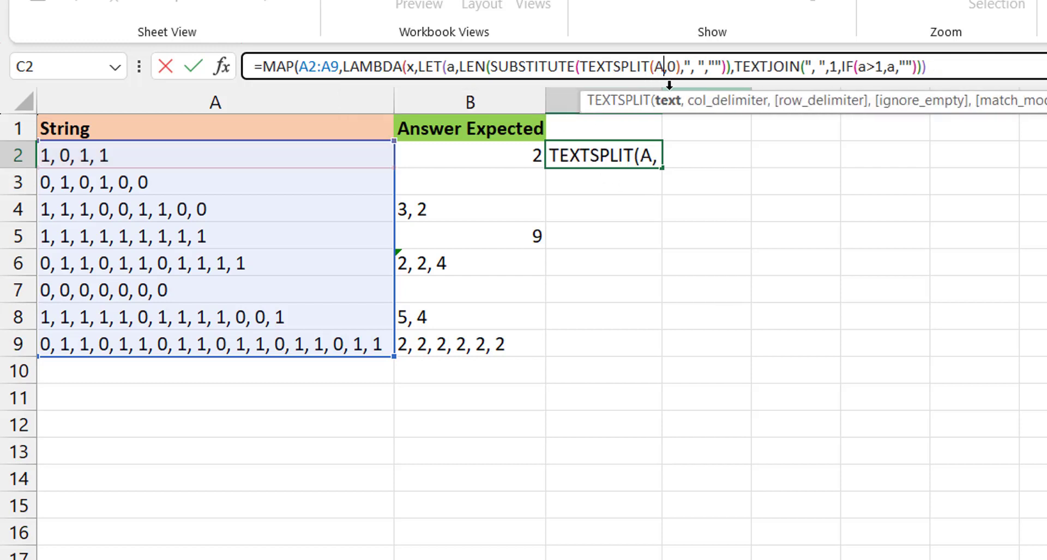
pyautogui.press('BackSpace')
pyautogui.write('x')
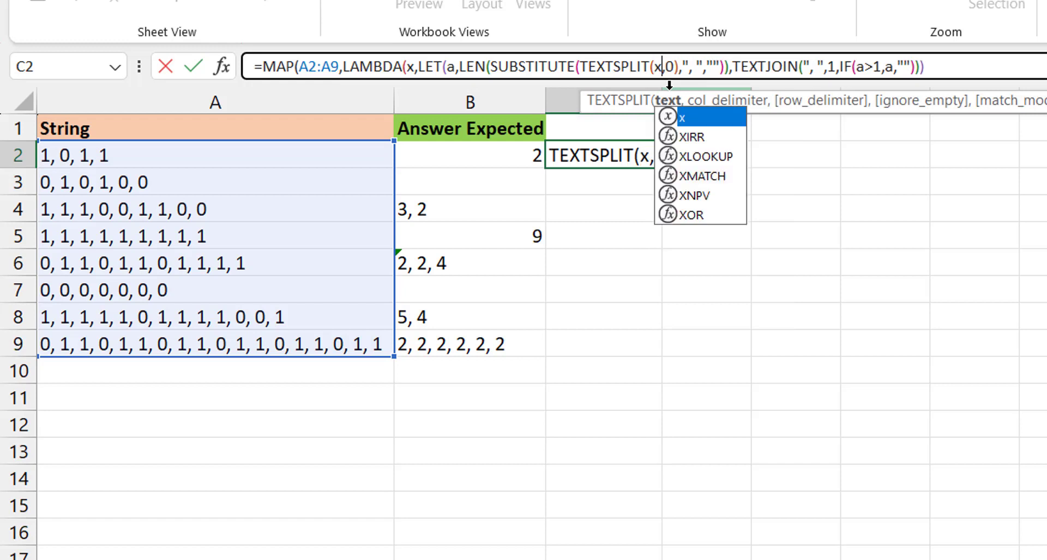
pyautogui.click(946, 70)
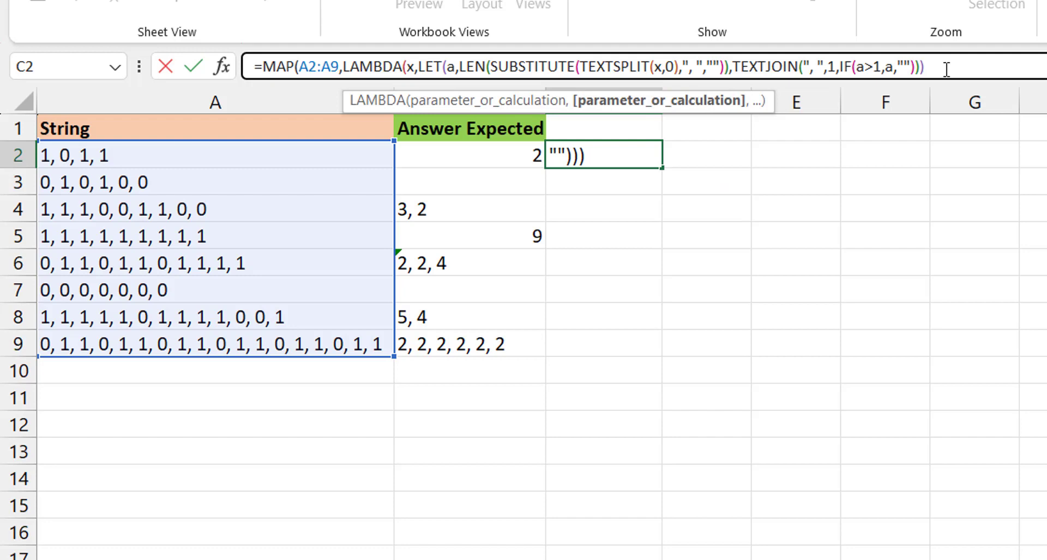
pyautogui.write(')')
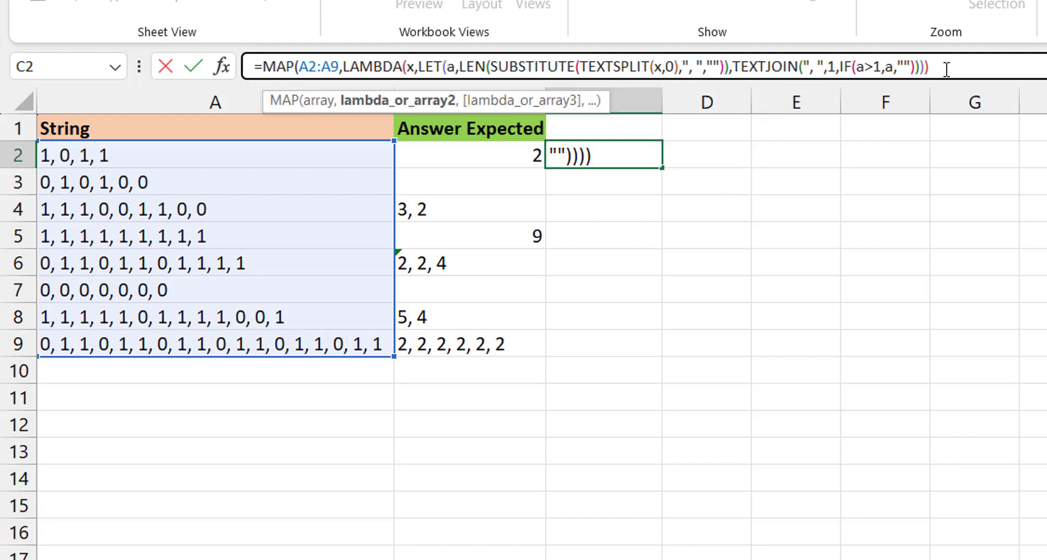
pyautogui.write(')')
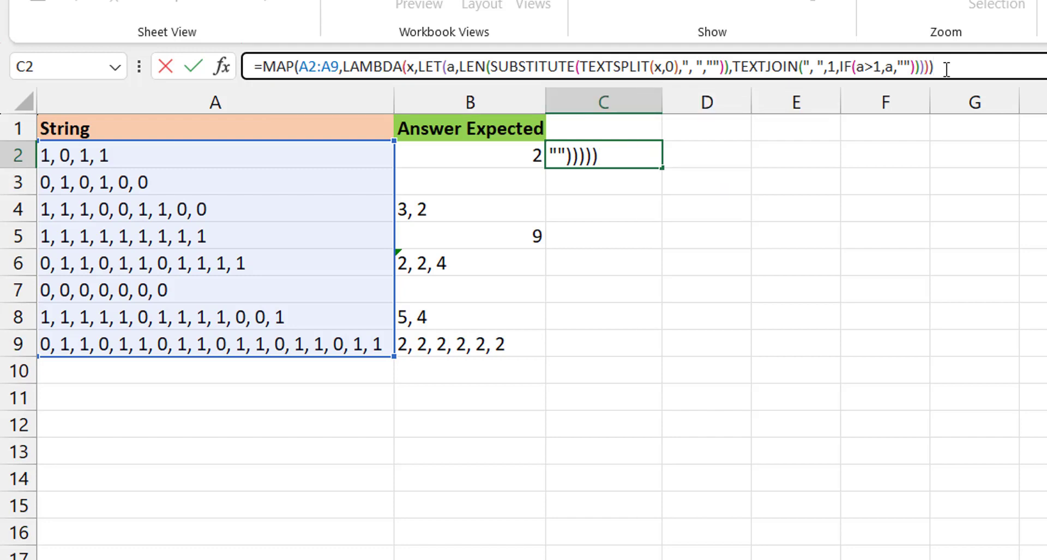
pyautogui.hotkey('ctrl', 'Return')
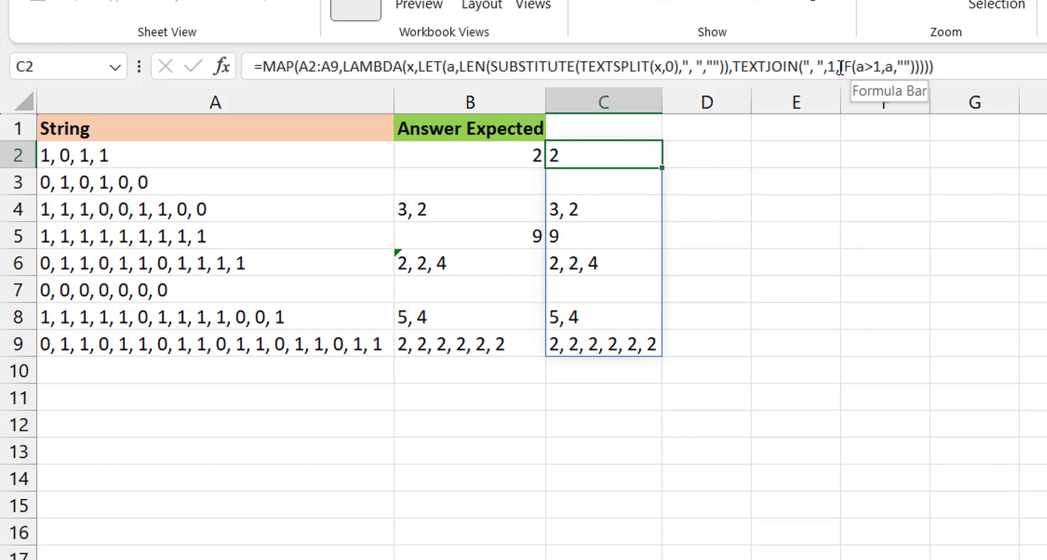
# Replace the IF(a>1,a,"") ending of the C2 formula with REPT(a,a>1) as the TEXTJOIN text
pyautogui.moveTo(843, 67); pyautogui.dragTo(997, 87)
pyautogui.press('BackSpace')
pyautogui.press('BackSpace')
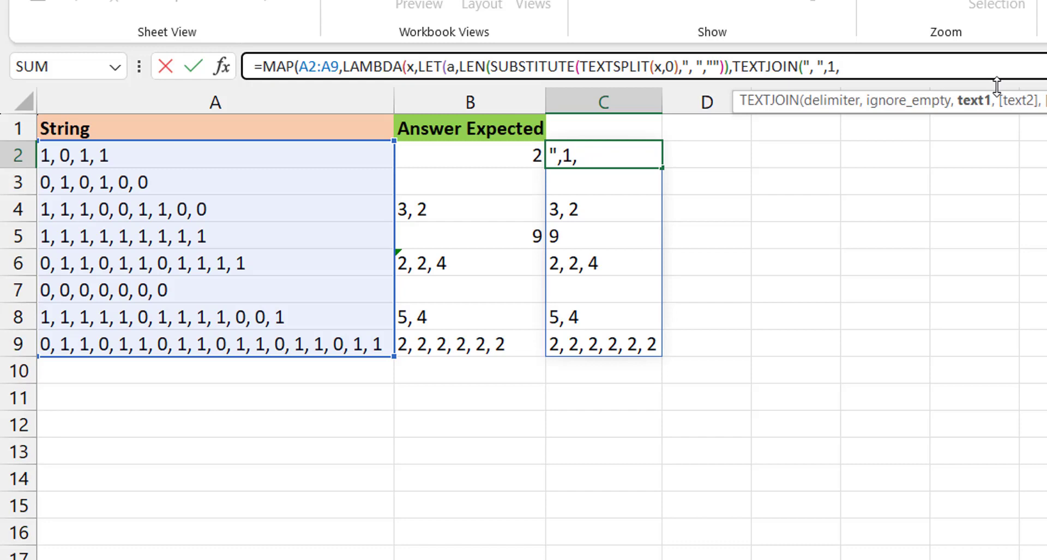
pyautogui.write('rept')
pyautogui.press('Tab')
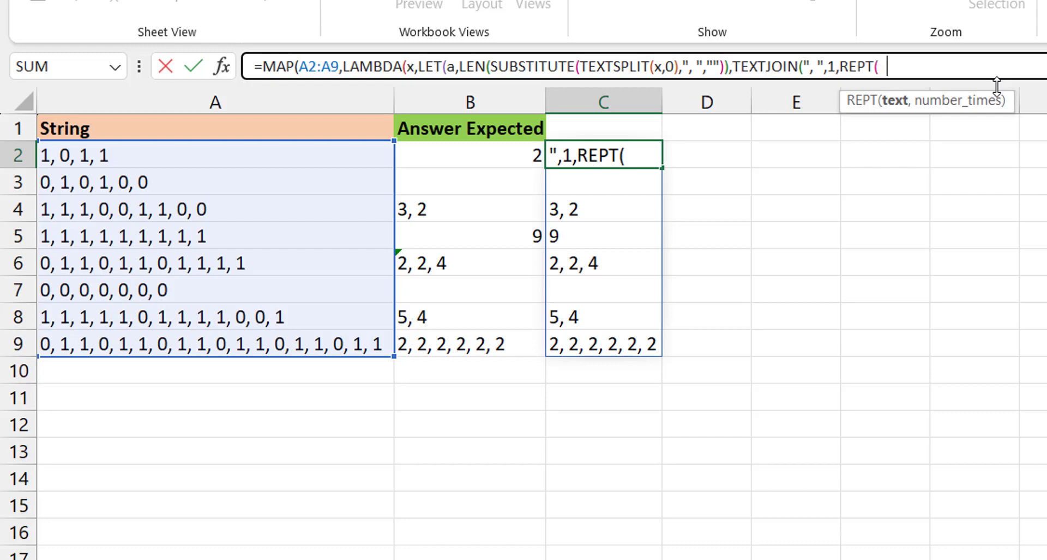
pyautogui.write('a,')
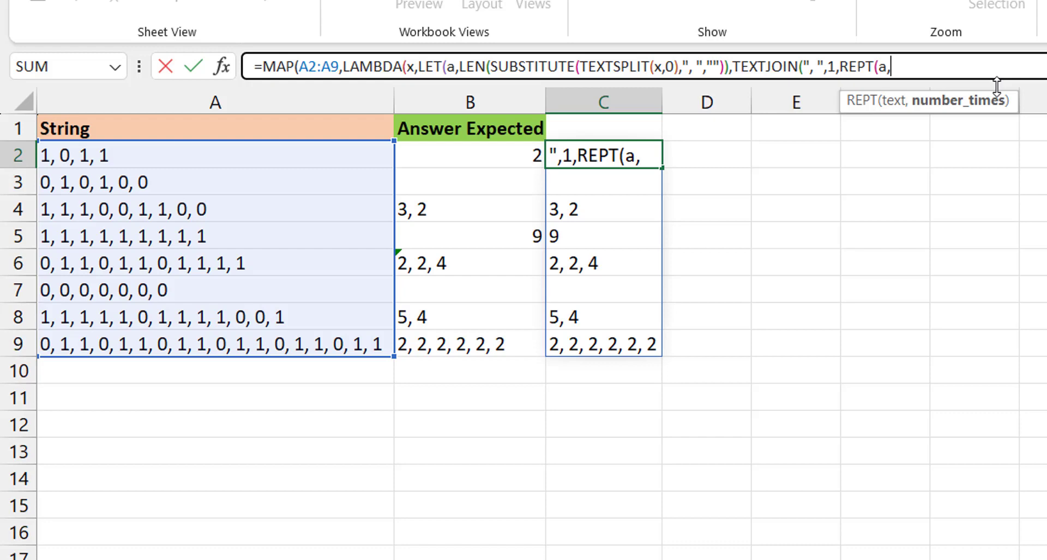
pyautogui.write('a>1')
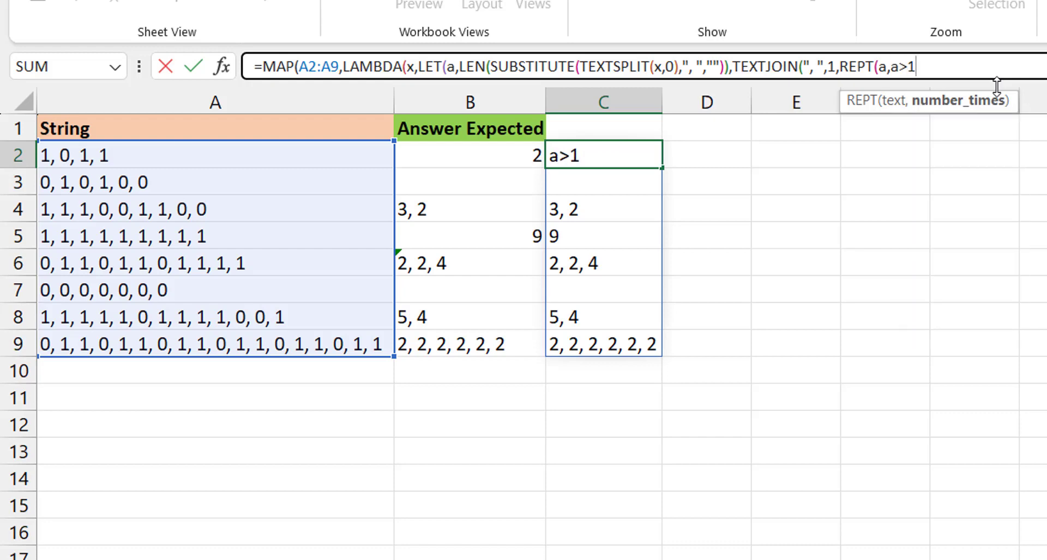
pyautogui.write(')')
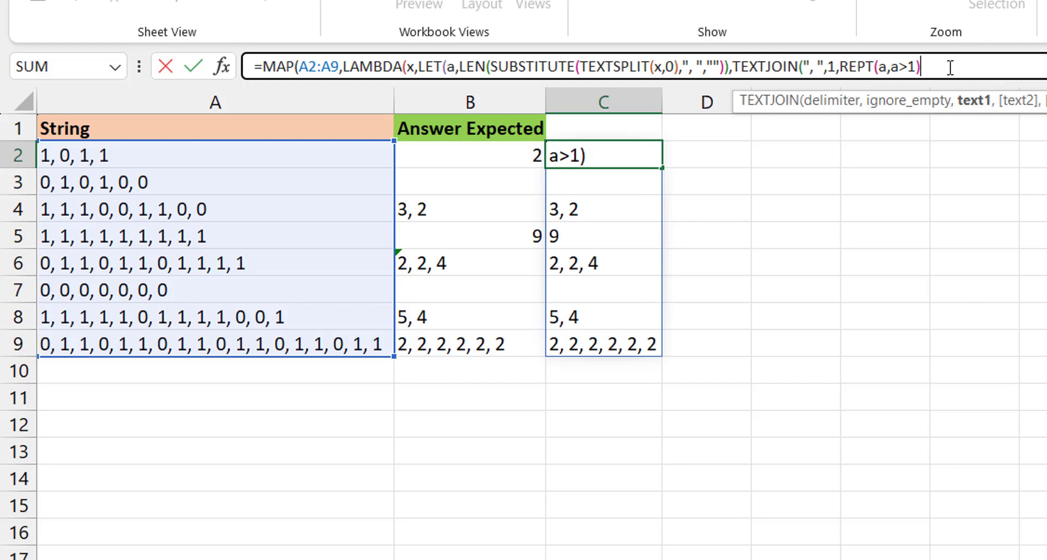
# Close the TEXTJOIN, LET, LAMBDA and MAP parentheses in C2, enter the formula and reselect C2
pyautogui.write('))')
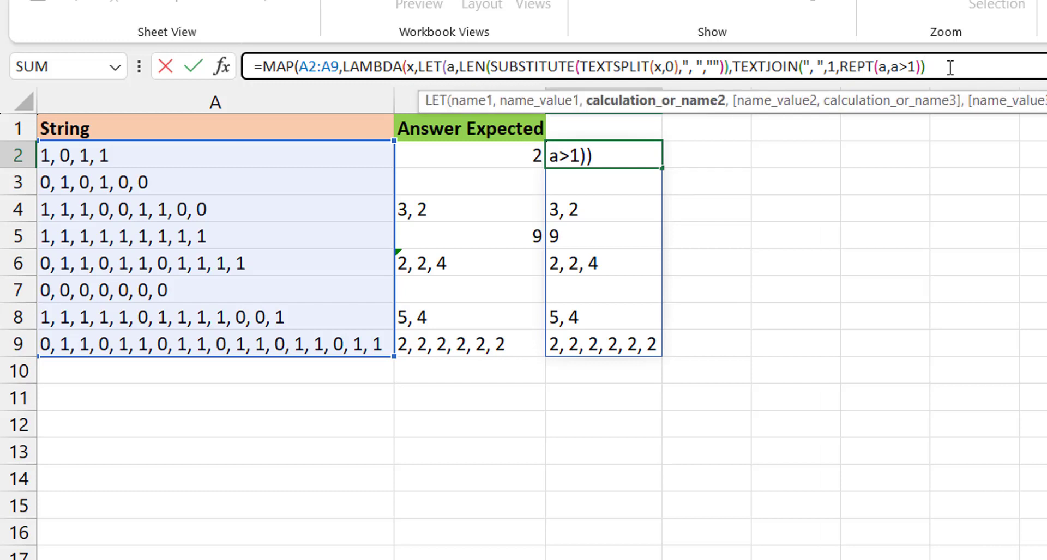
pyautogui.write('))')
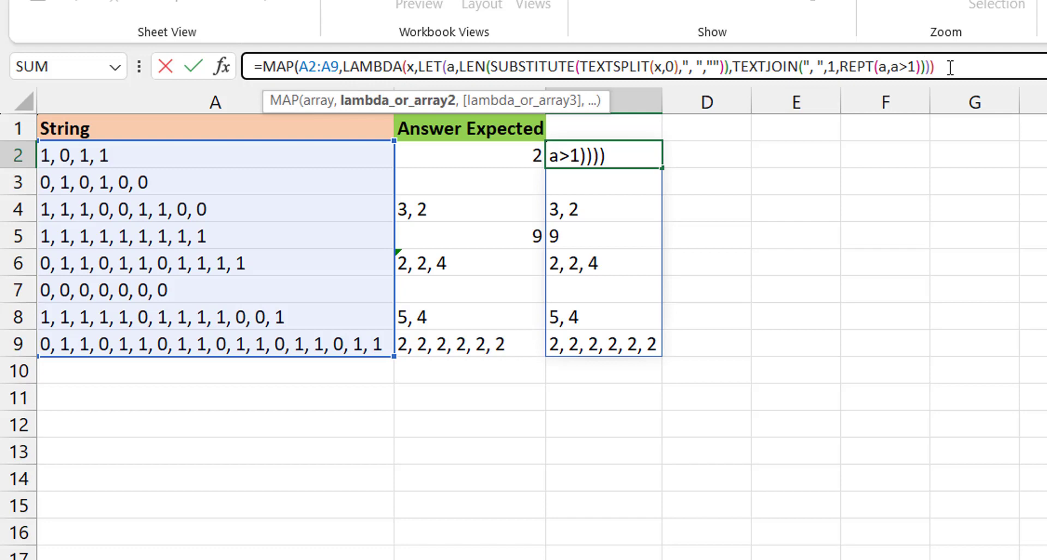
pyautogui.write(')')
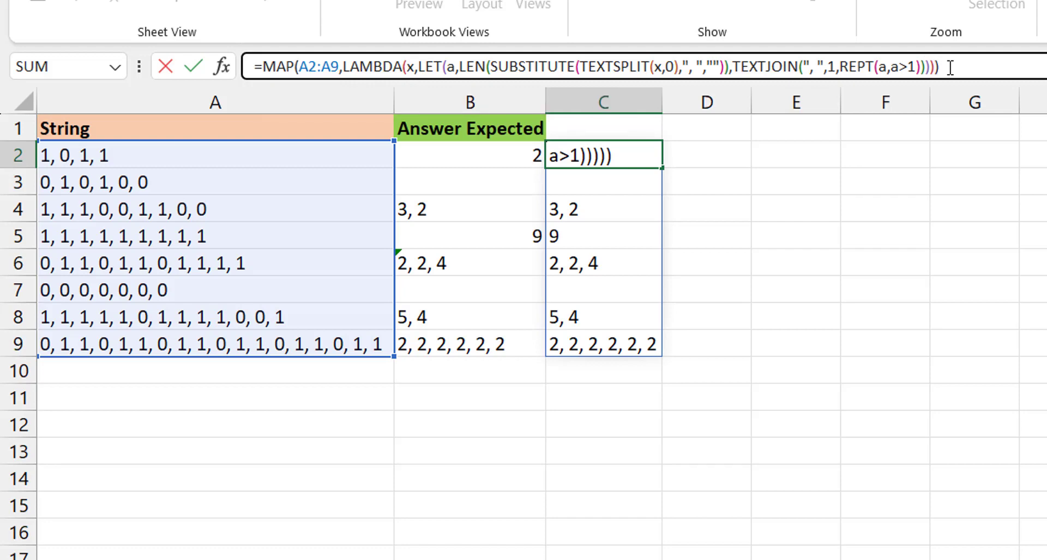
pyautogui.press('Return')
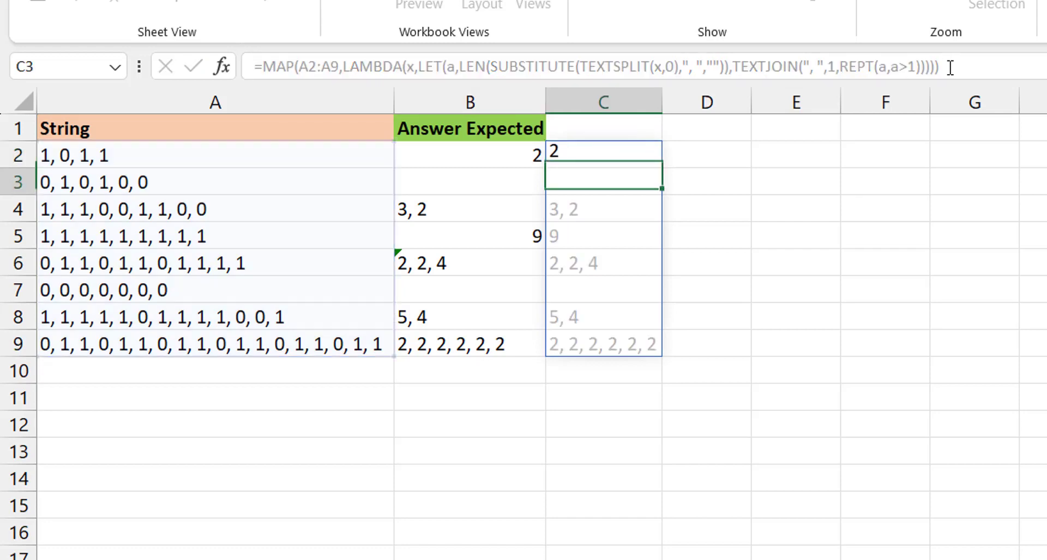
pyautogui.press('Up')
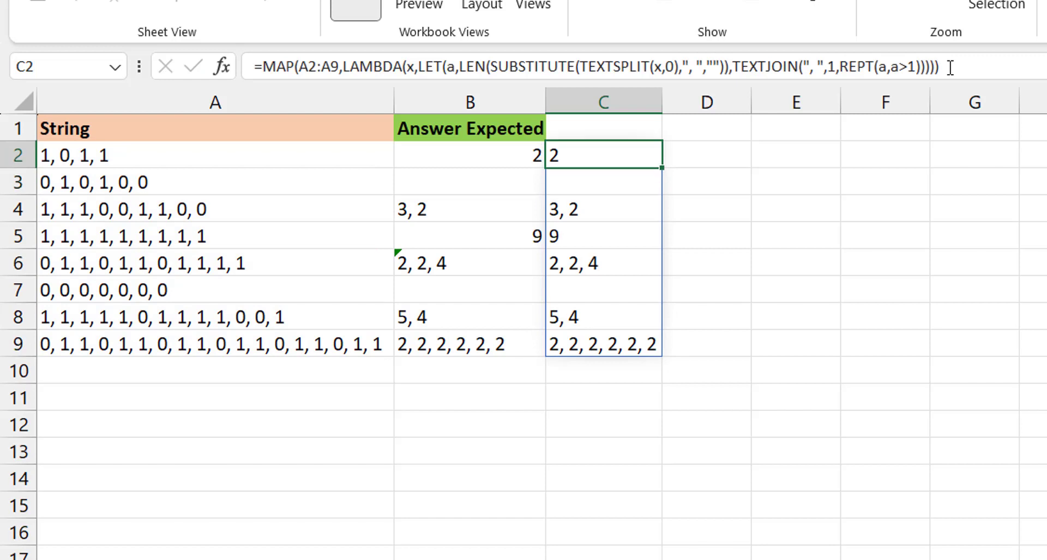